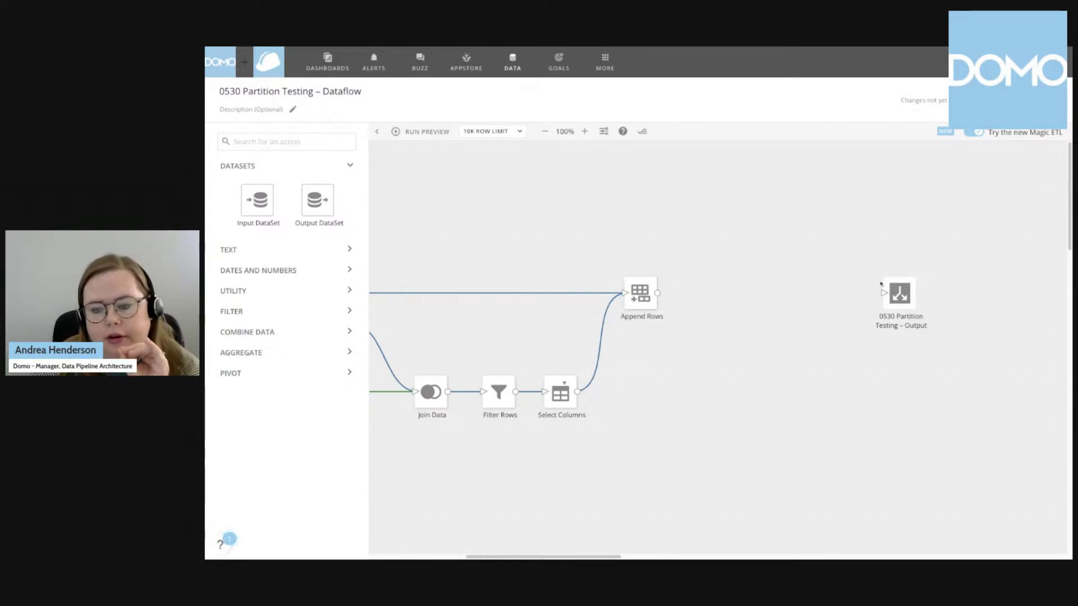
- Add an Add Constants action between Append Rows and the output dataset, and connect Append Rows to it
mouse_move(835, 241)
left_mouse_down()
mouse_move(962, 386)
mouse_move(835, 242)
left_mouse_up()
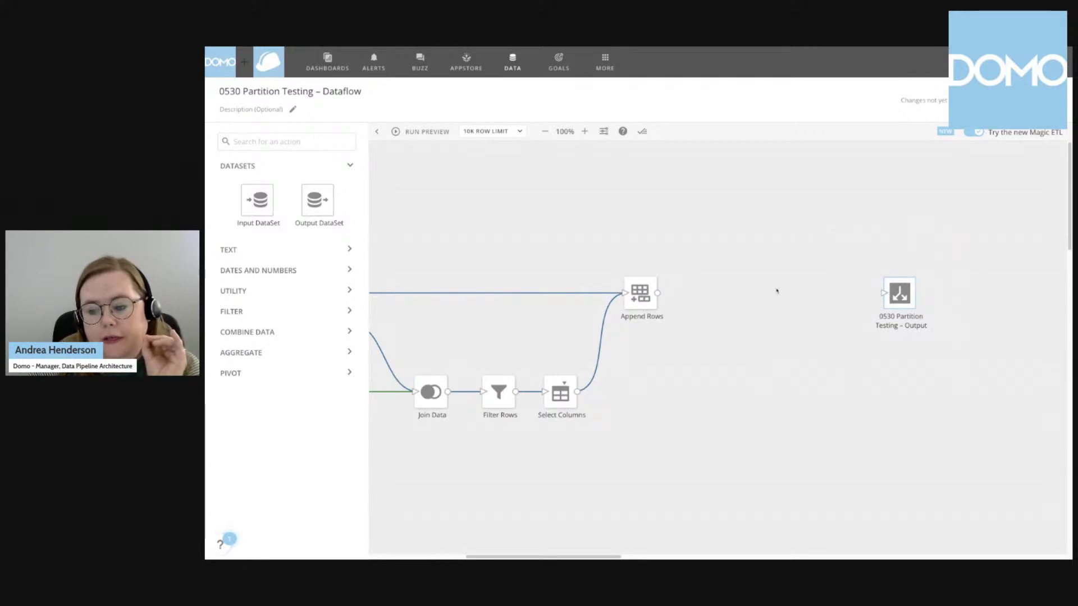
left_click(253, 141)
type("const")
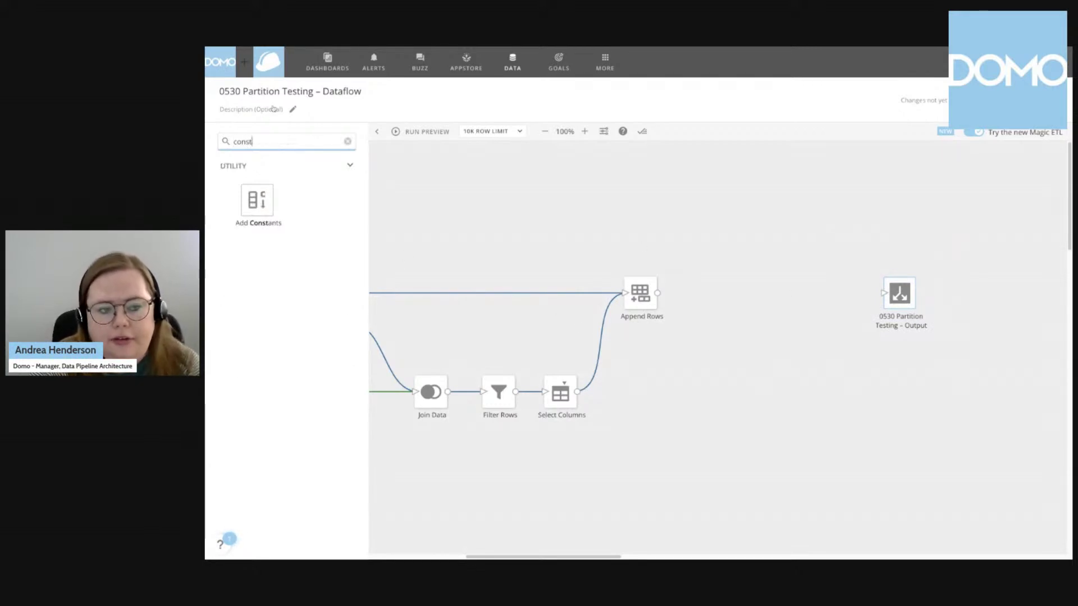
left_click(252, 199)
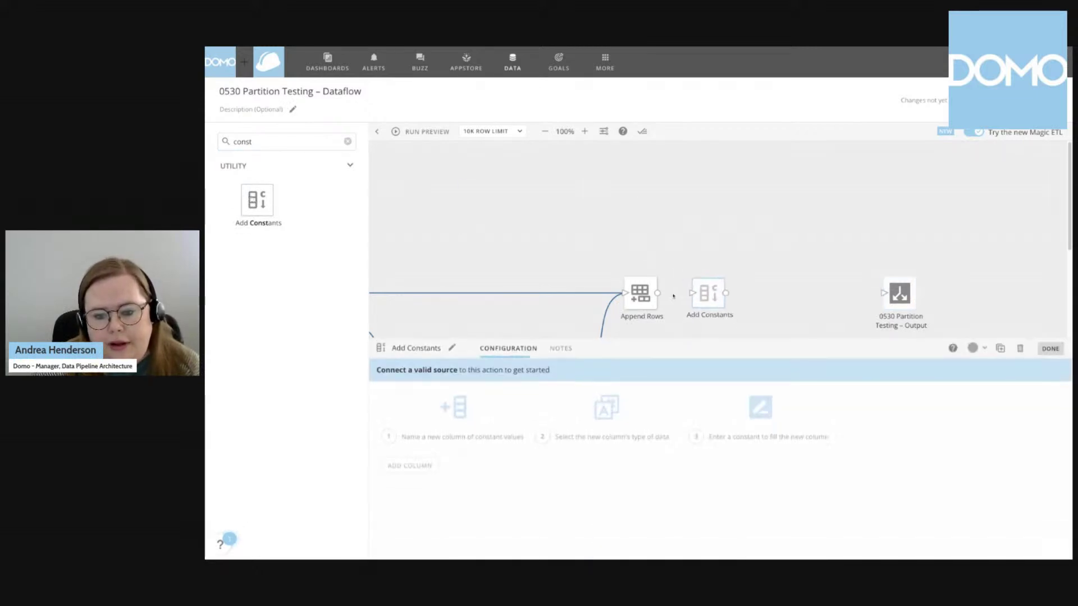
left_click_drag(659, 298, 694, 292)
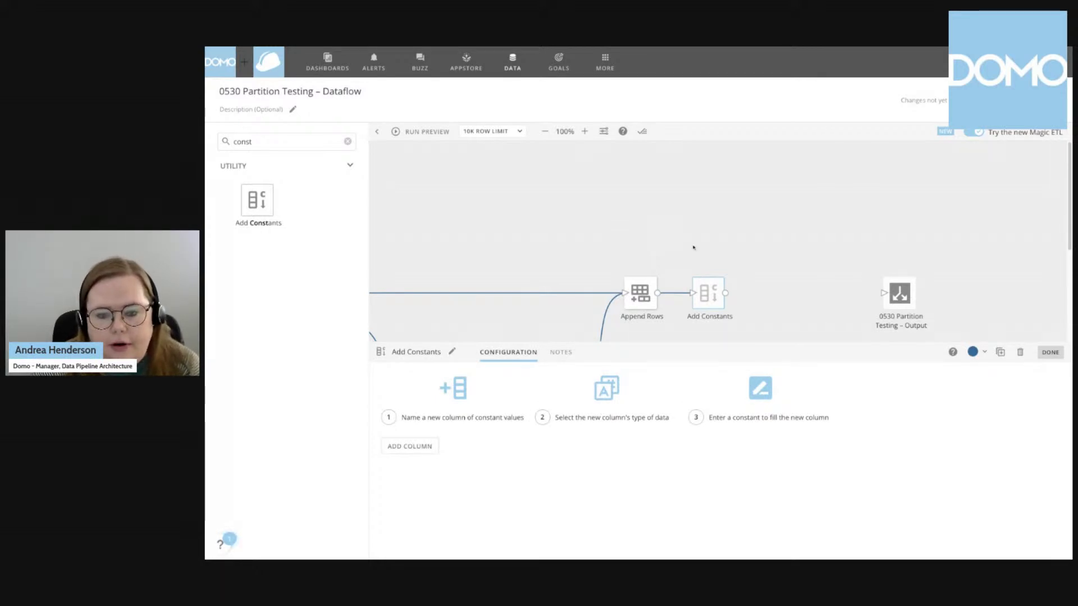
- Add a constant column named Filter Me Out of type Text with the value X, and finish the configuration
left_click(405, 446)
type("Filter Me Out")
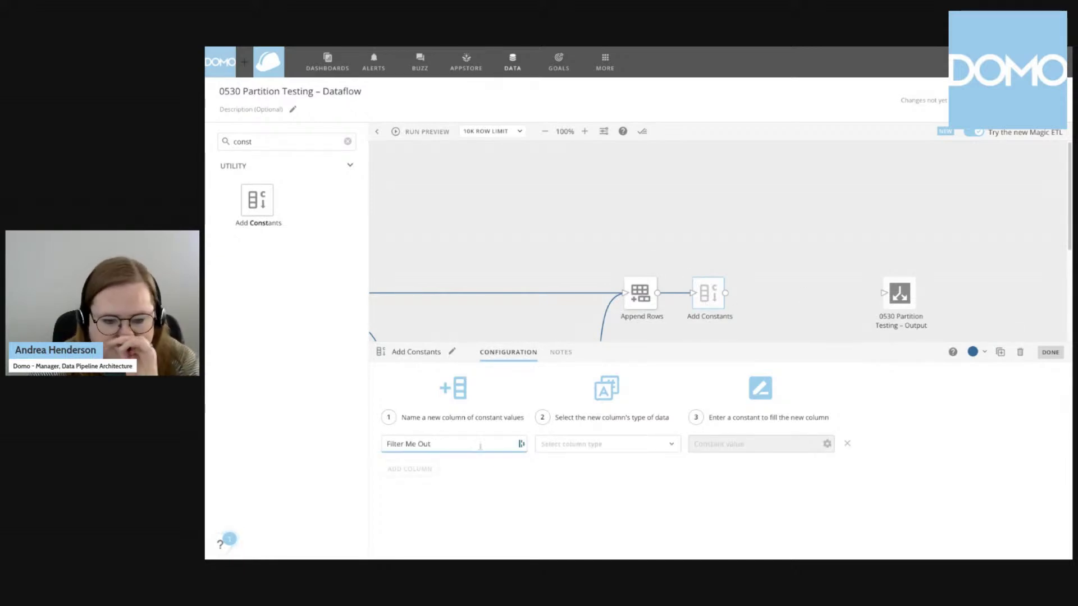
left_click(603, 446)
left_click(578, 336)
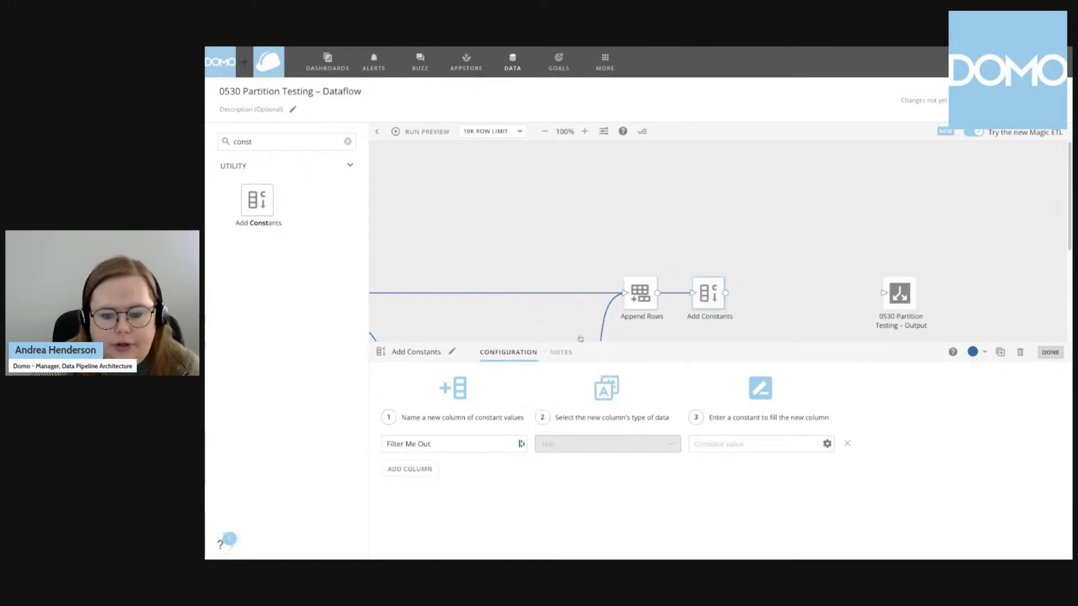
left_click(717, 444)
type("X")
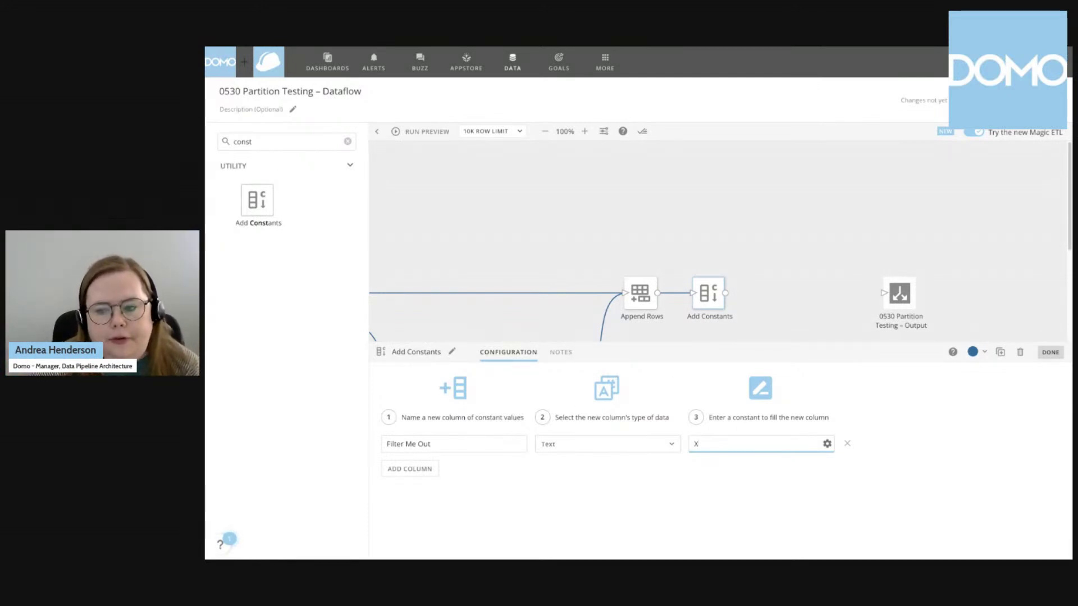
left_click(1050, 352)
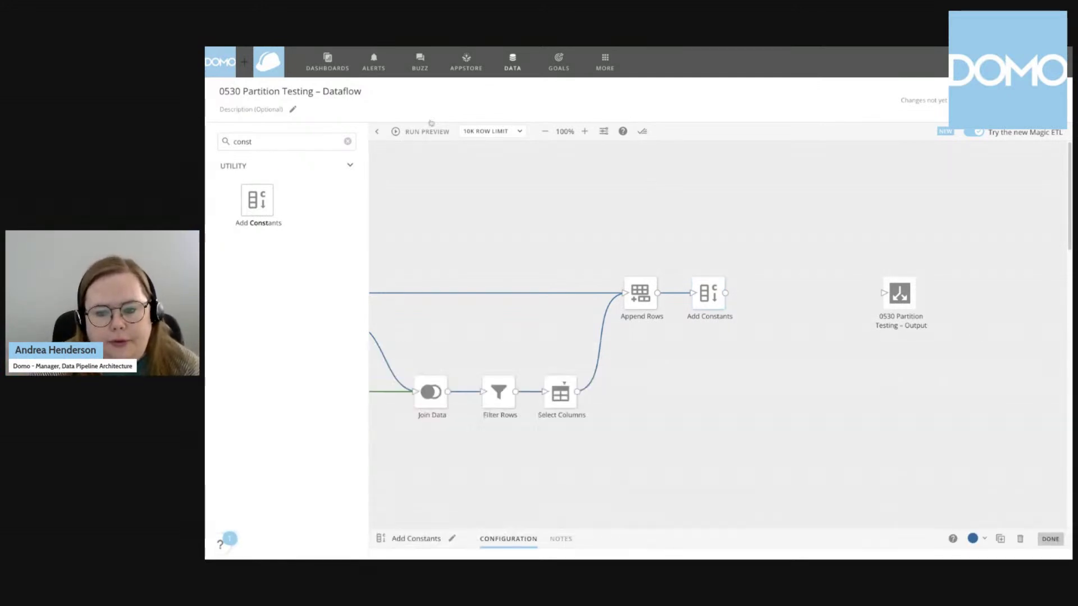
- Place a Filter Rows action after Add Constants and connect the two
double_click(243, 141)
type("filt")
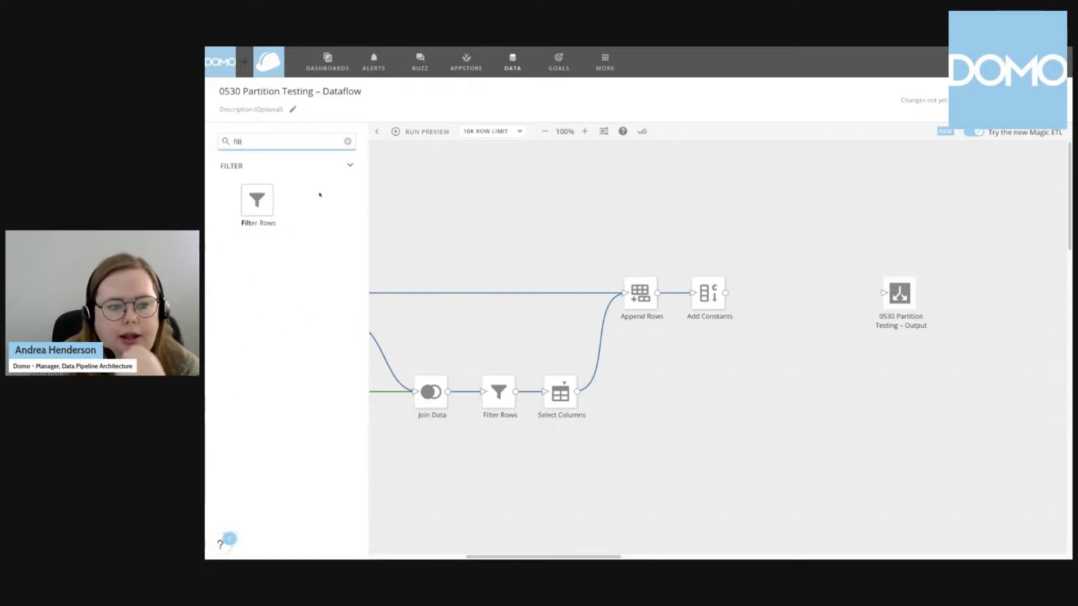
left_click_drag(263, 210, 775, 292)
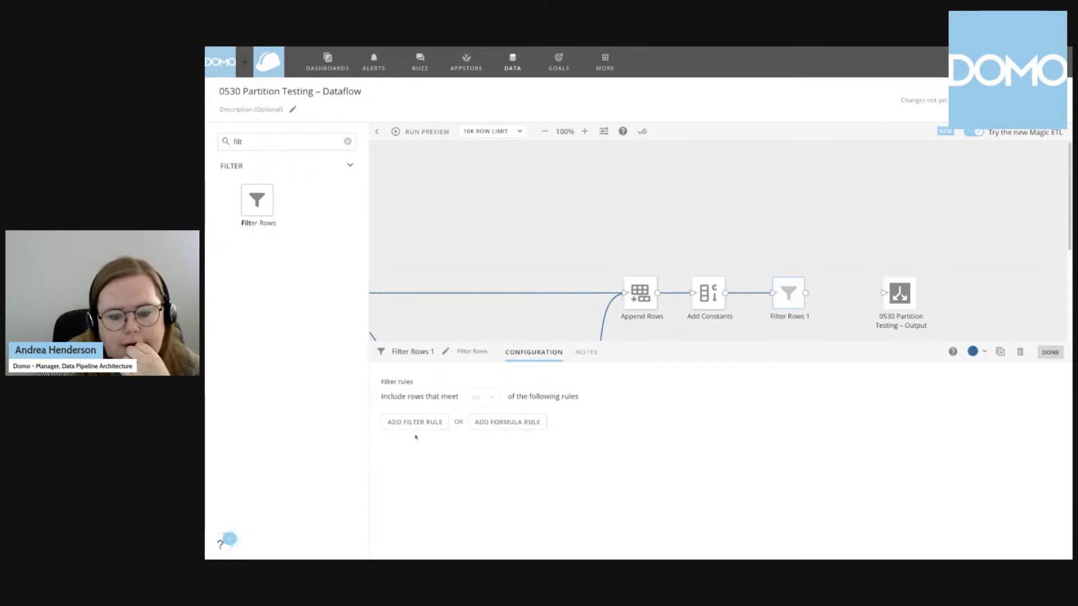
- Add a filter rule on the Filter Me Out column using the equals comparison
left_click(419, 422)
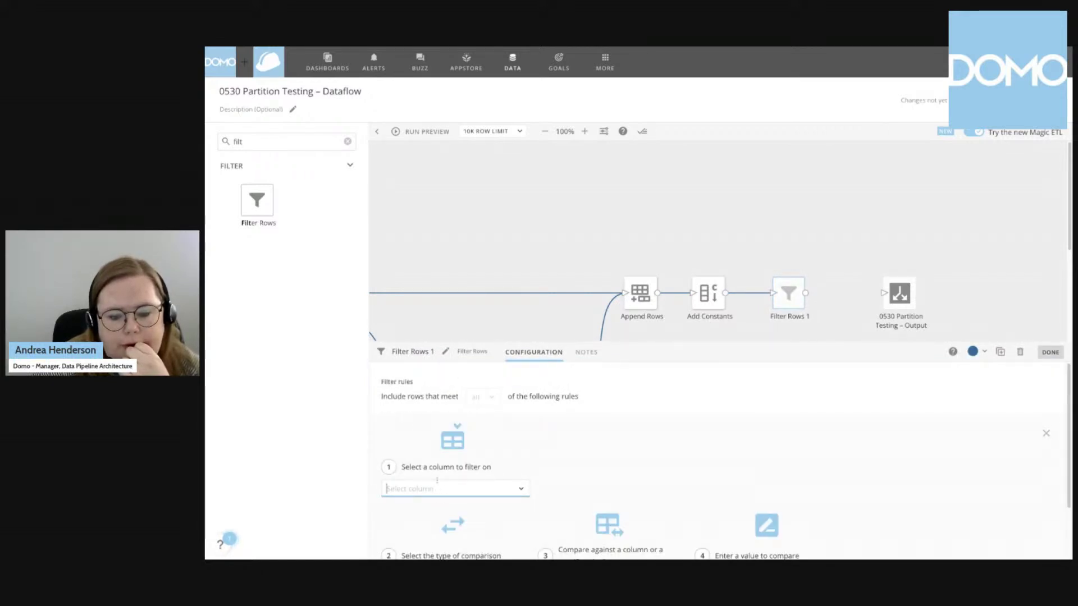
left_click(437, 486)
scroll(448, 426, "down", 3)
left_click(421, 462)
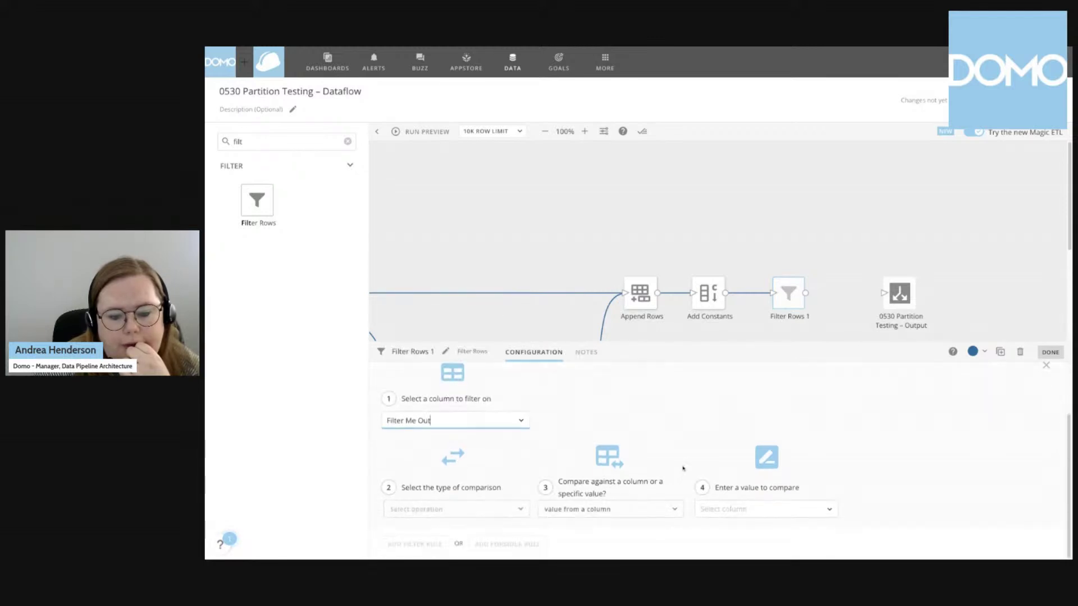
left_click(510, 506)
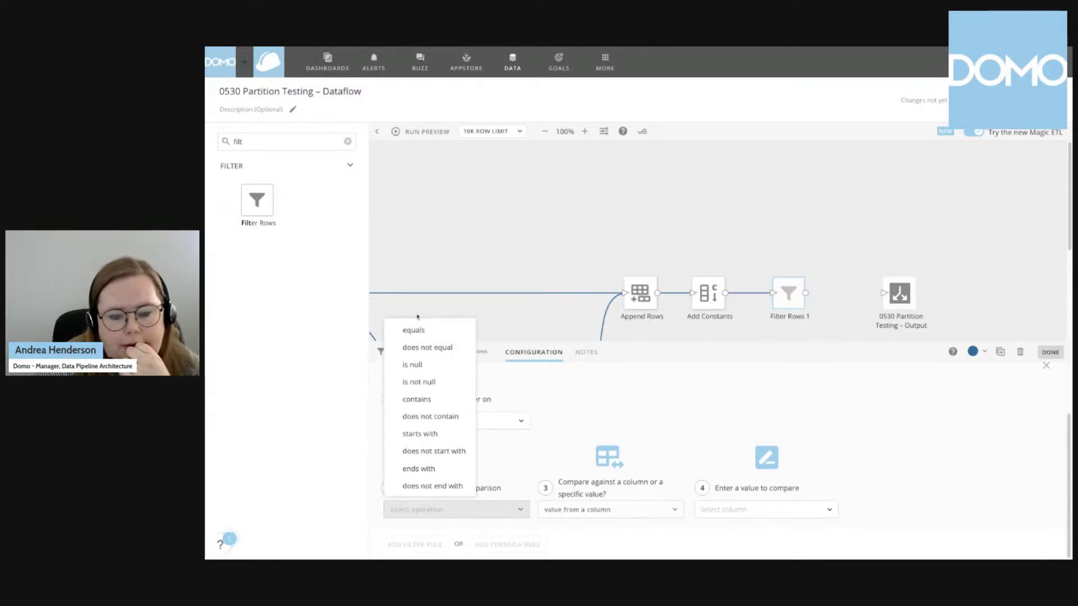
left_click(412, 332)
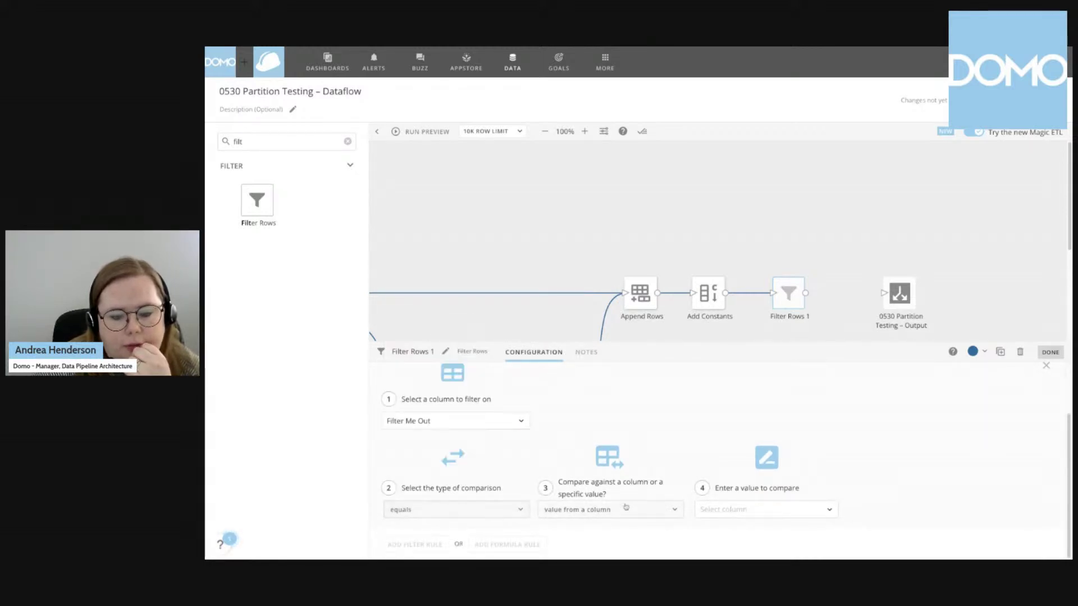
- Make the filter rule compare against the specific value Y and finish the filter configuration
left_click(730, 509)
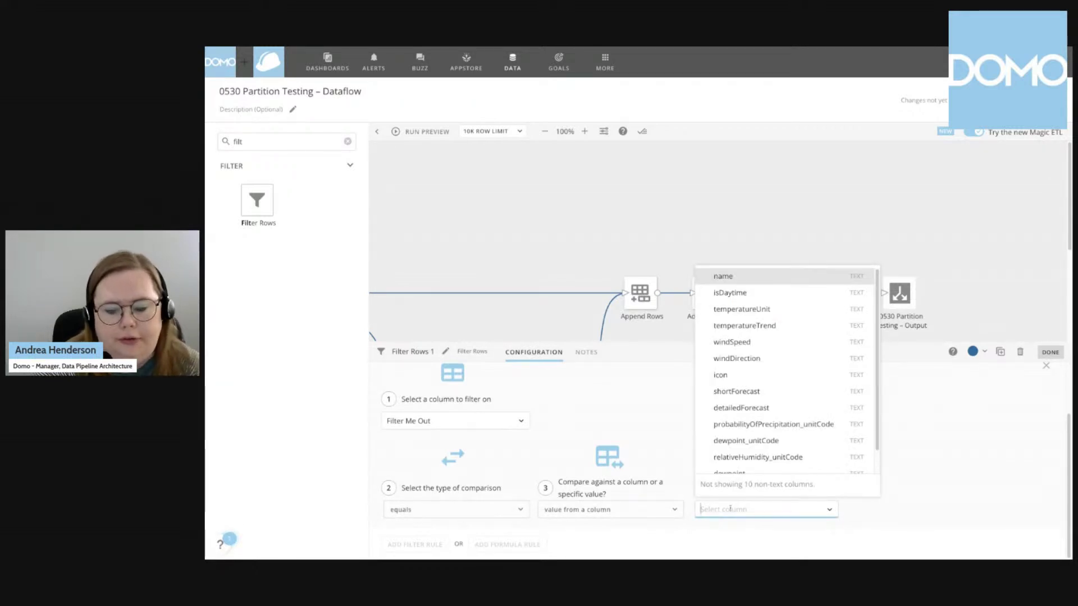
type("Y")
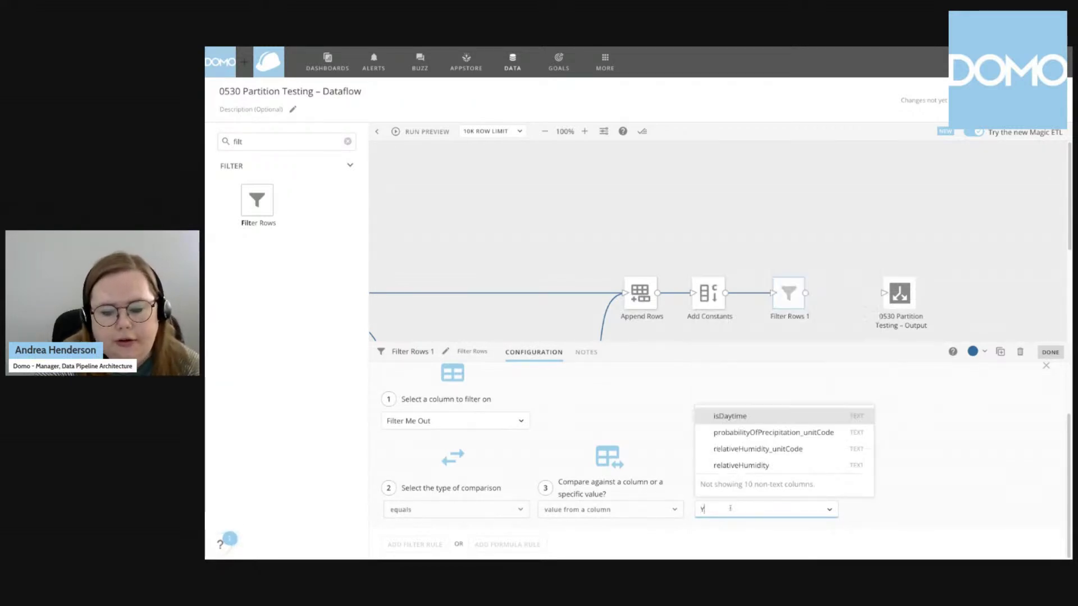
left_click(674, 509)
left_click(618, 507)
left_click(713, 508)
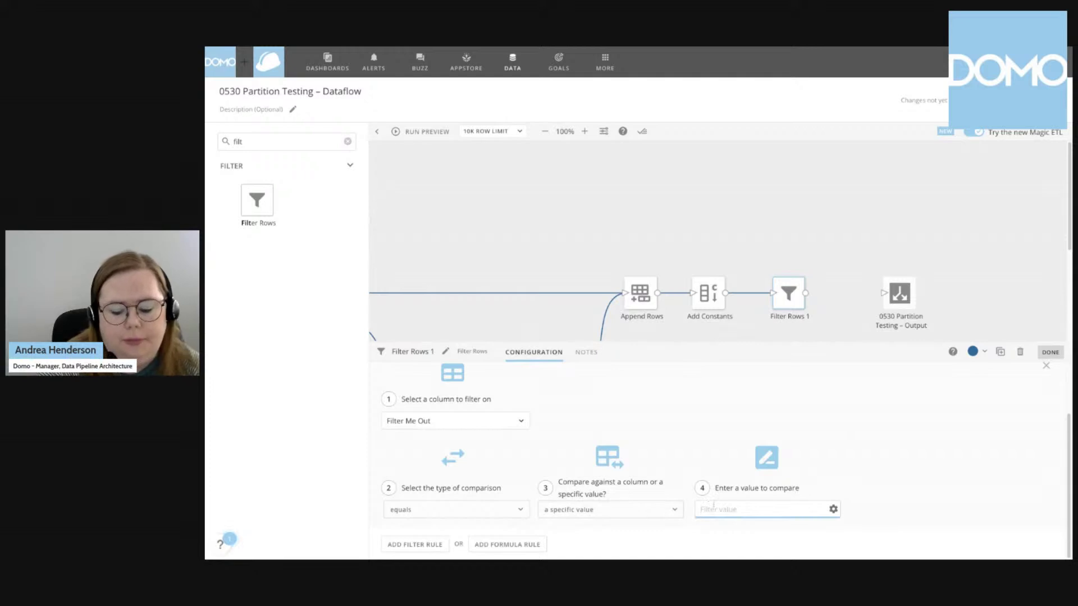
type("Y")
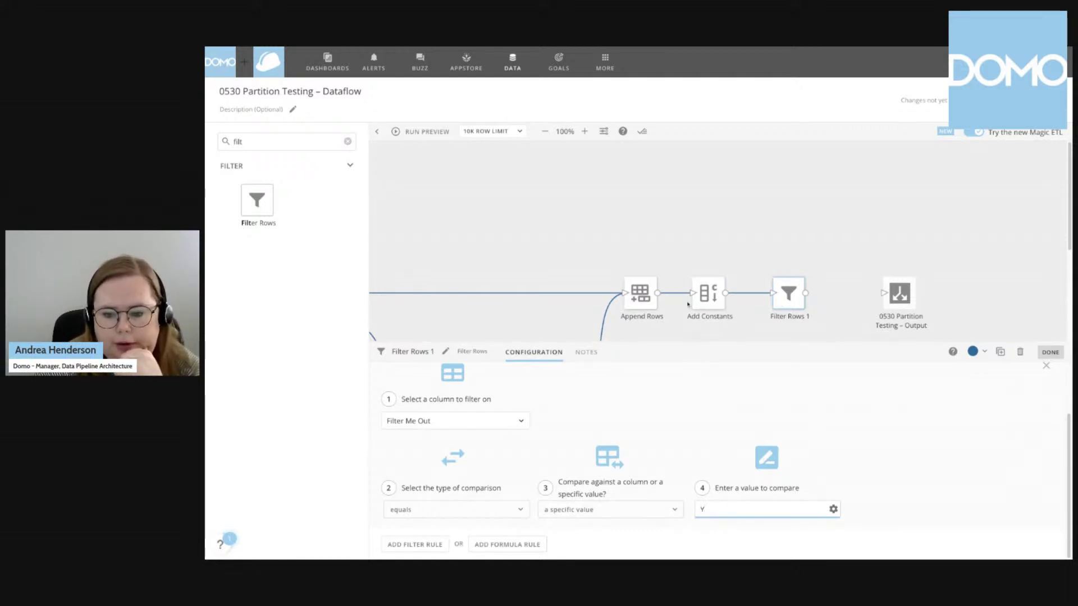
left_click(1050, 352)
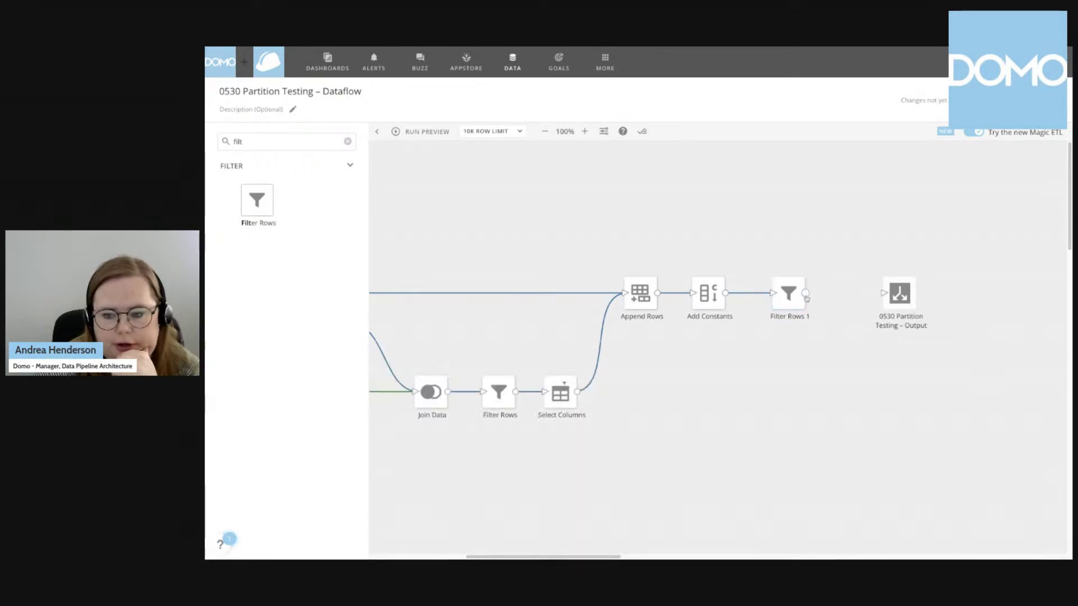
- Connect the new filter to the output dataset, move the output closer to it, and save and run the dataflow
left_click_drag(904, 328, 867, 327)
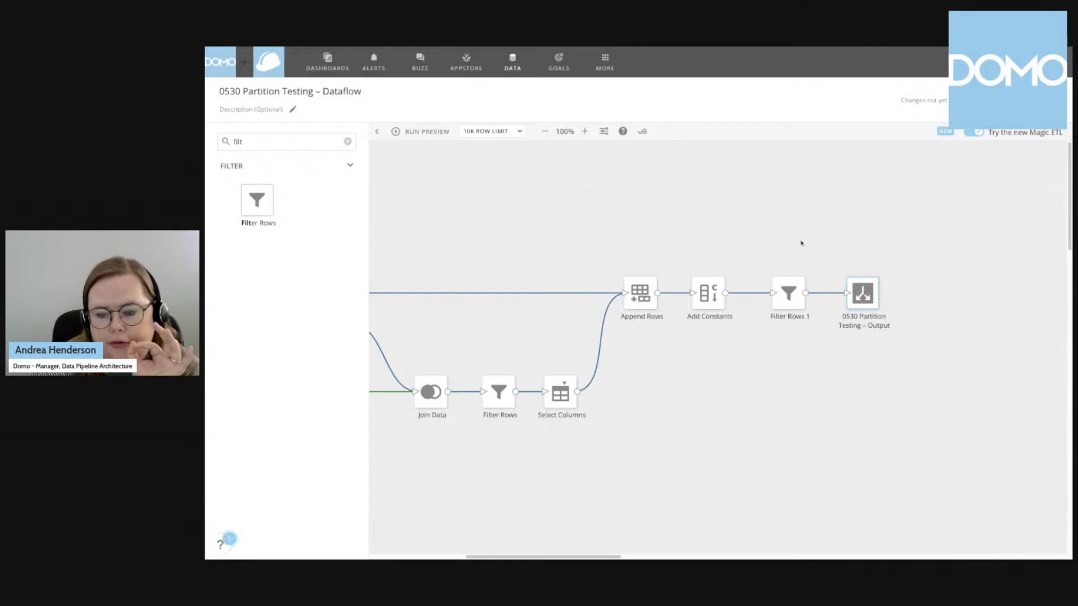
left_click_drag(813, 221, 930, 380)
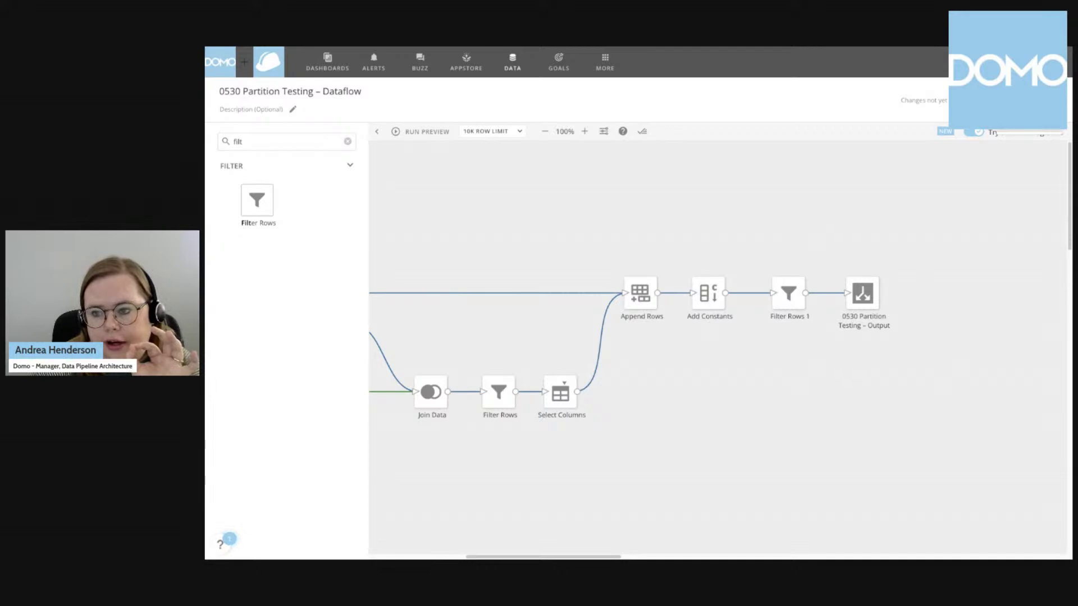
left_click(1010, 101)
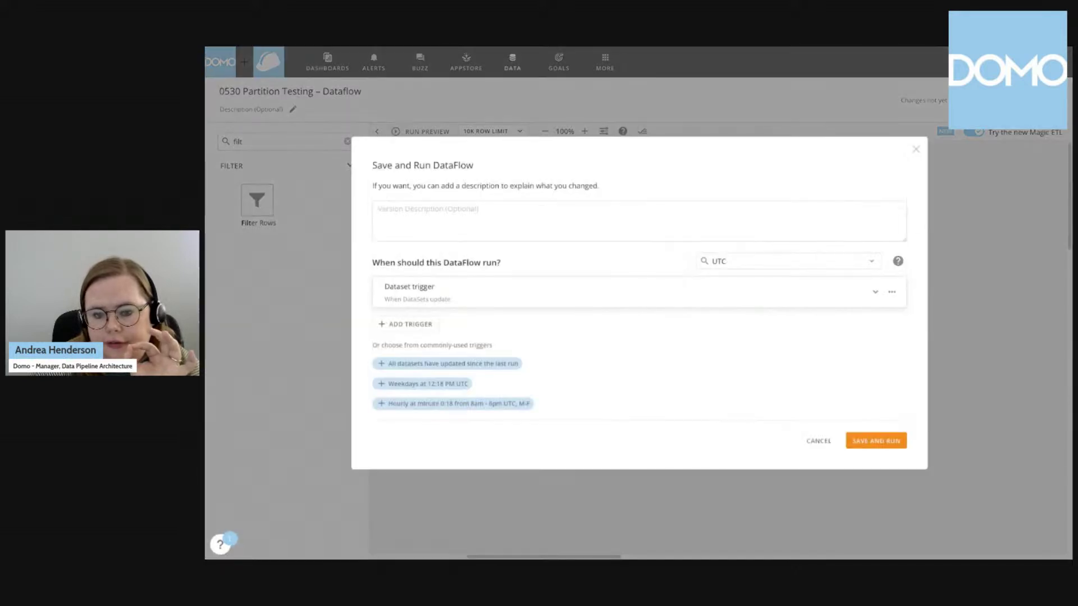
left_click(904, 439)
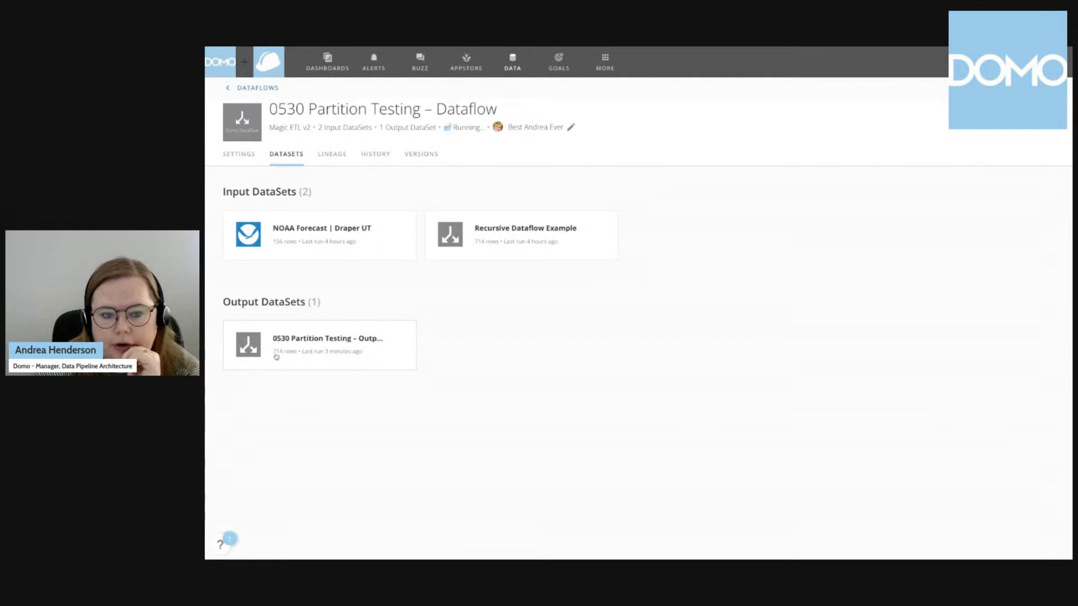
- Check the data output of the latest run in the dataflow's run history
left_click(386, 159)
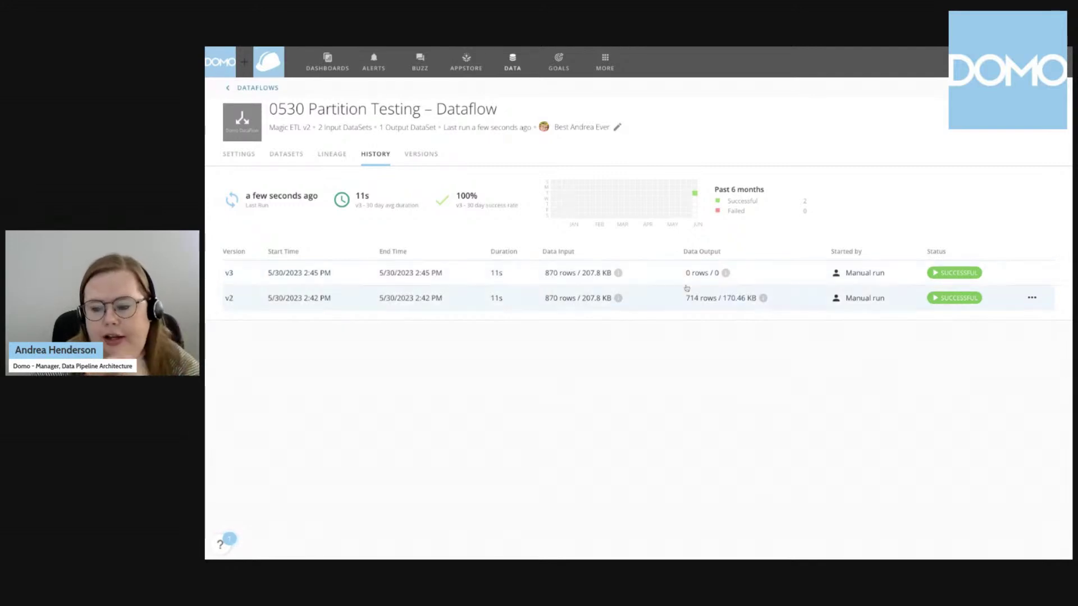
left_click(762, 275)
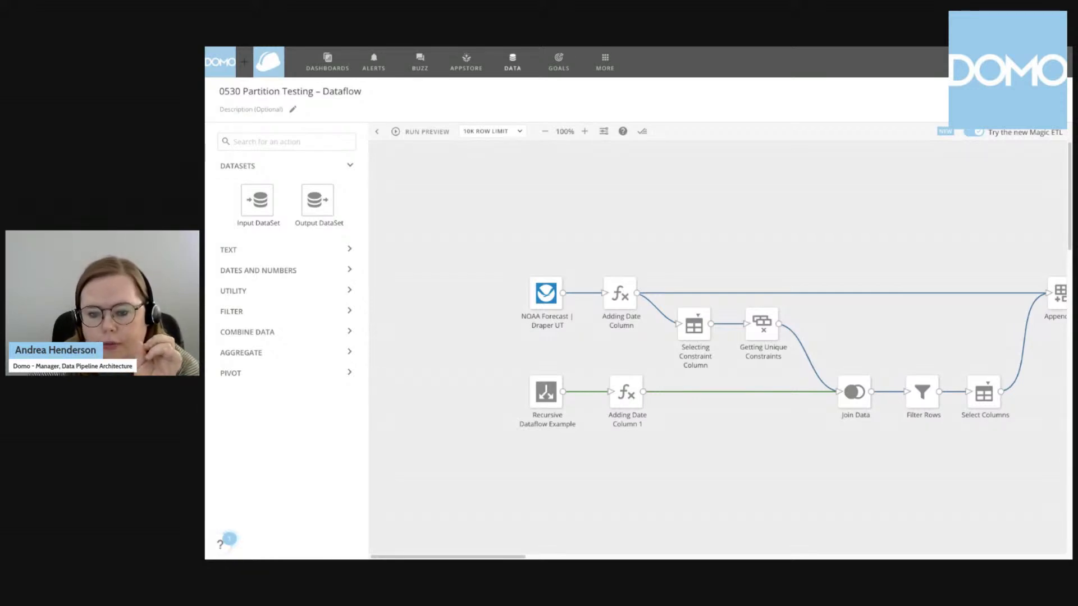
- Try to delete the input datasets and the transformation tiles together from the dataflow canvas
scroll(494, 498, "right", 5)
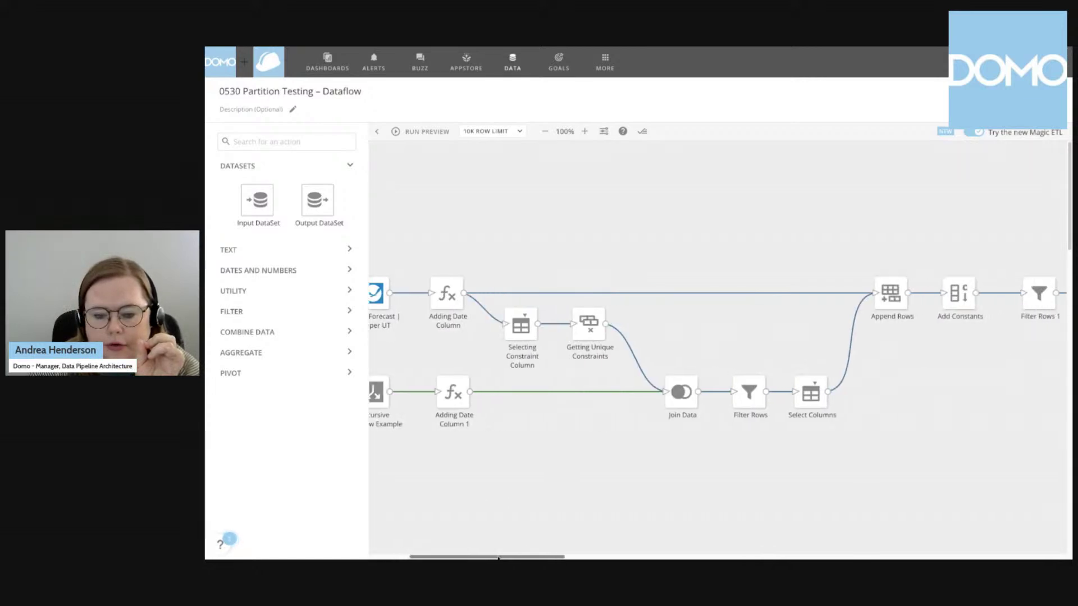
scroll(494, 498, "left", 2)
left_click_drag(387, 211, 1058, 456)
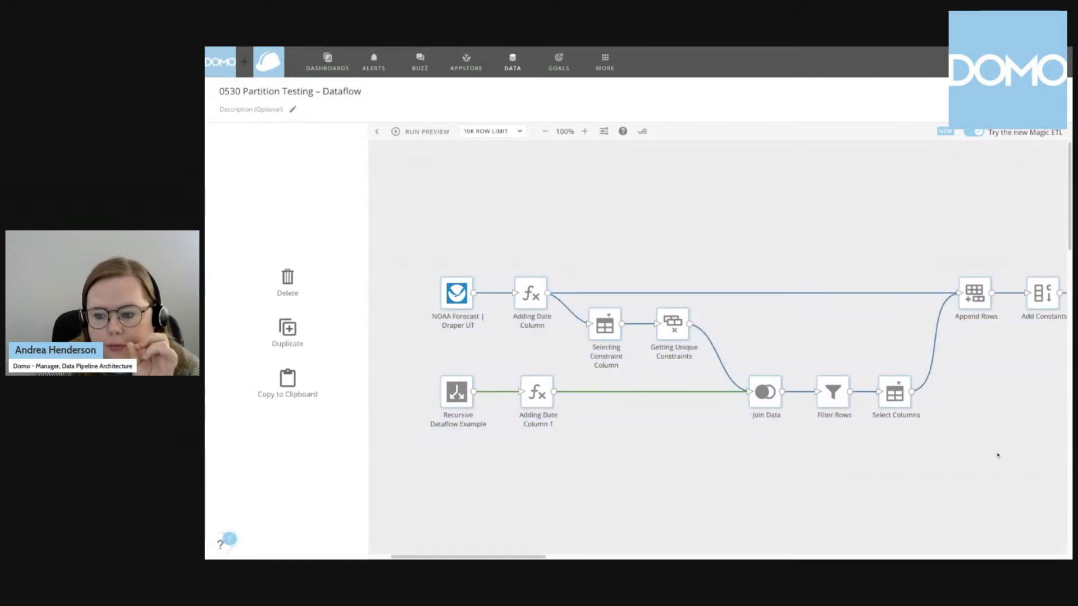
key("Delete")
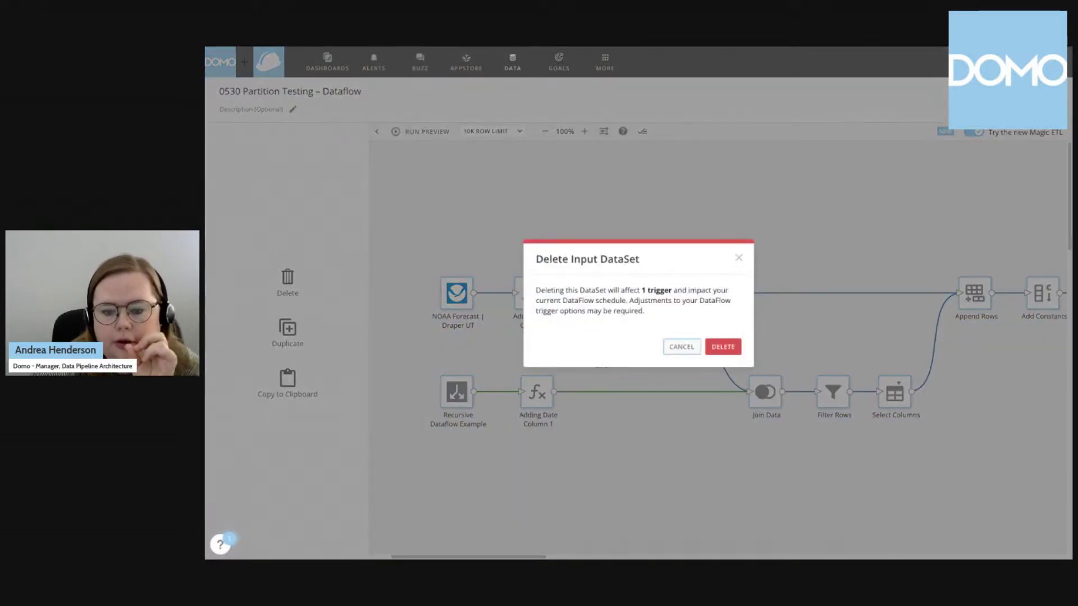
left_click(731, 351)
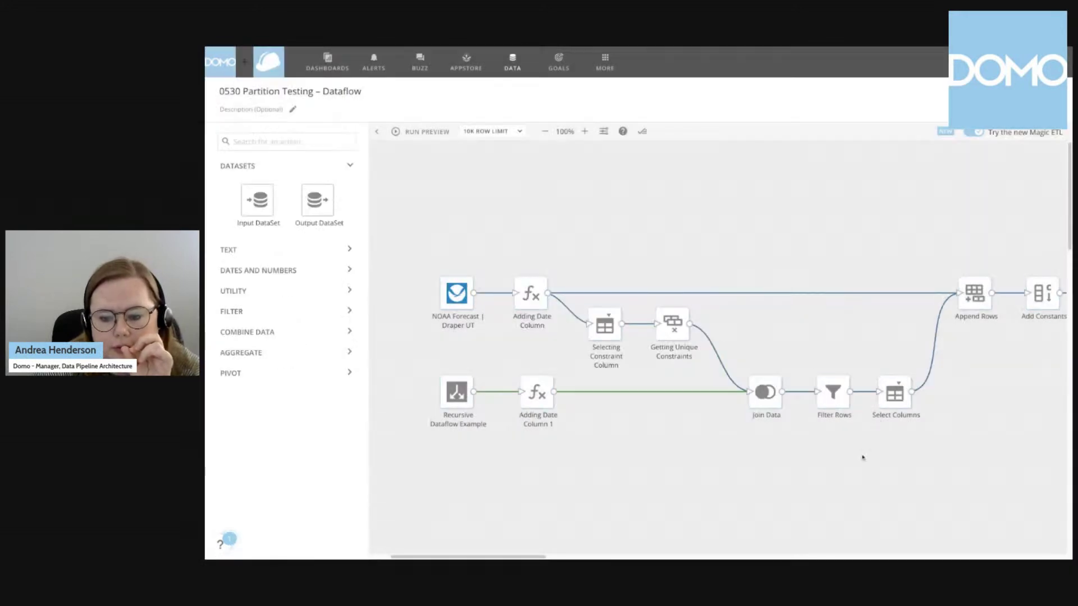
- Delete the Append Rows, Add Constants and Filter Rows 1 tiles
left_click_drag(415, 557, 484, 558)
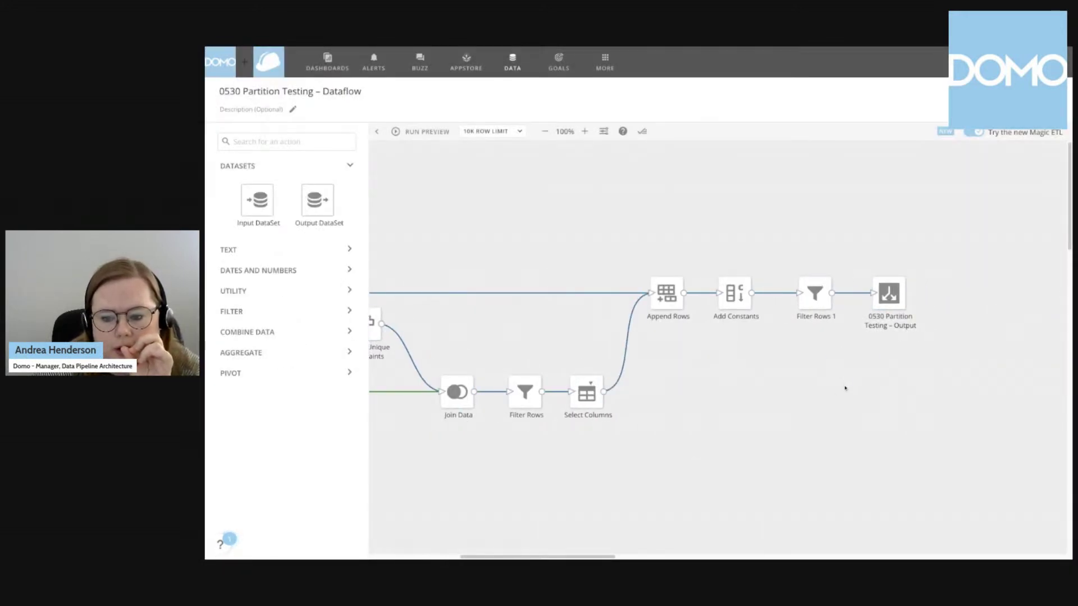
left_click_drag(845, 387, 641, 237)
key("Delete")
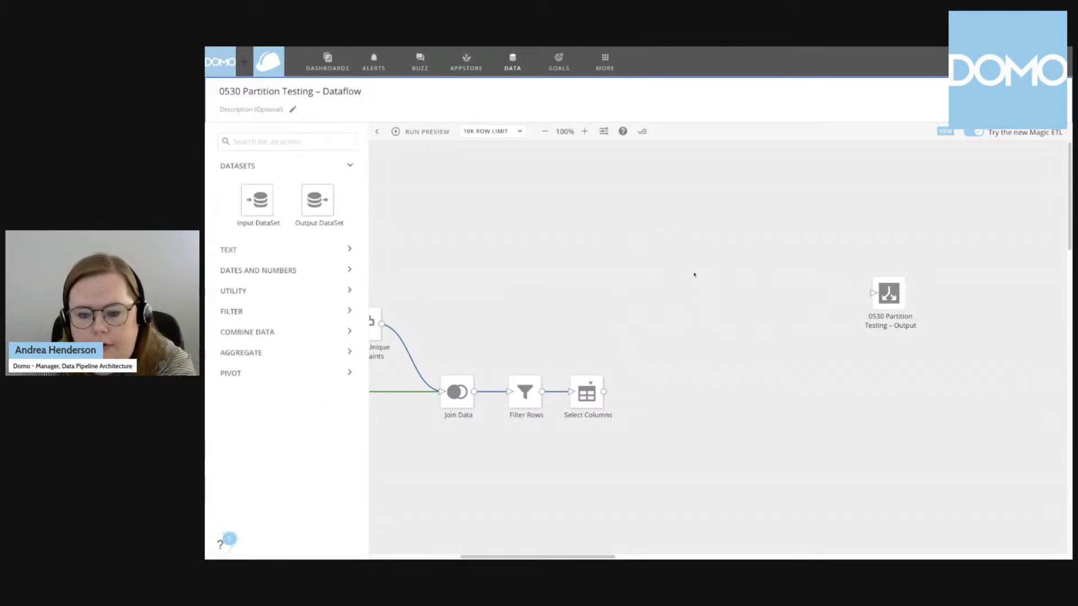
- Delete all remaining tiles from the canvas, including both input datasets and the output, accepting the deletion of the inputs
left_click_drag(613, 557, 542, 559)
mouse_move(1047, 438)
left_mouse_down()
mouse_move(406, 219)
mouse_move(1047, 439)
left_mouse_up()
key("Delete")
left_click(722, 344)
left_click(719, 344)
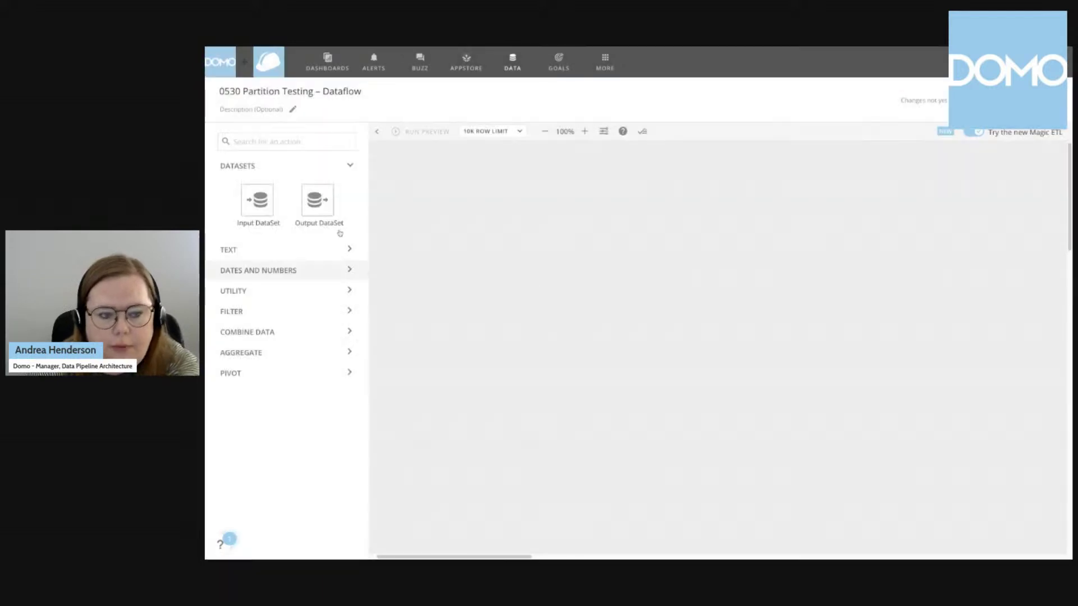
- Add an input dataset tile to the canvas and assign it the Recursive Dataflow Example dataset, found by searching for "recursi"
left_click(253, 201)
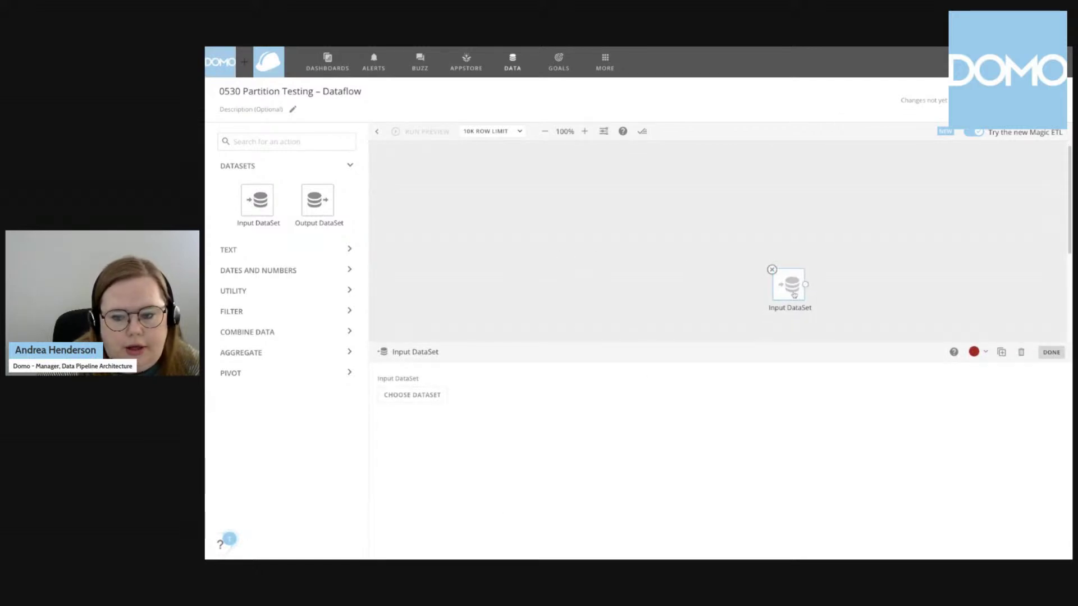
left_click(431, 396)
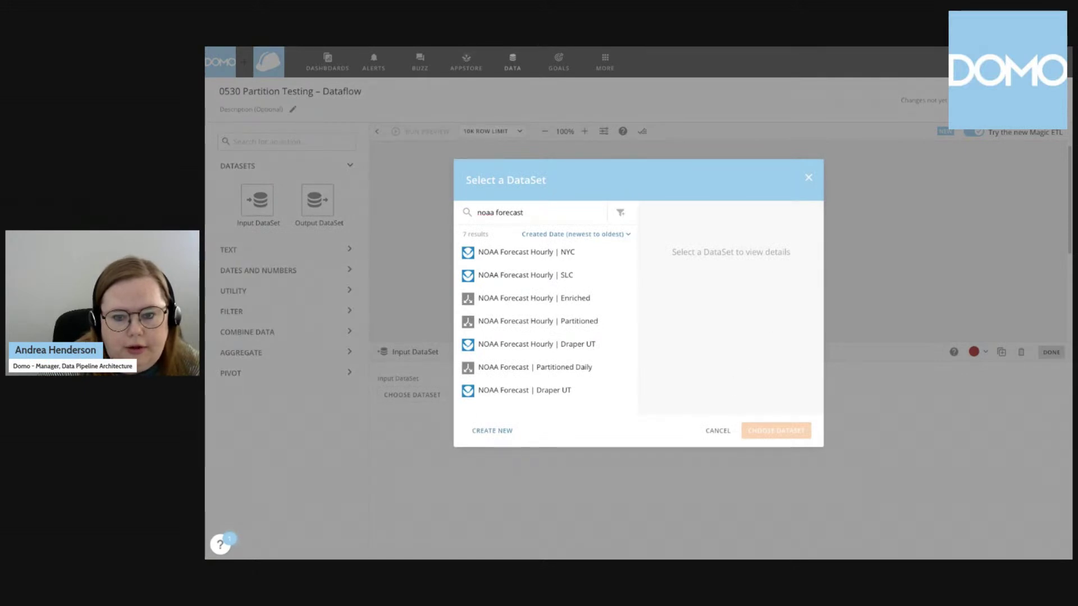
key("ctrl+a")
type("recu")
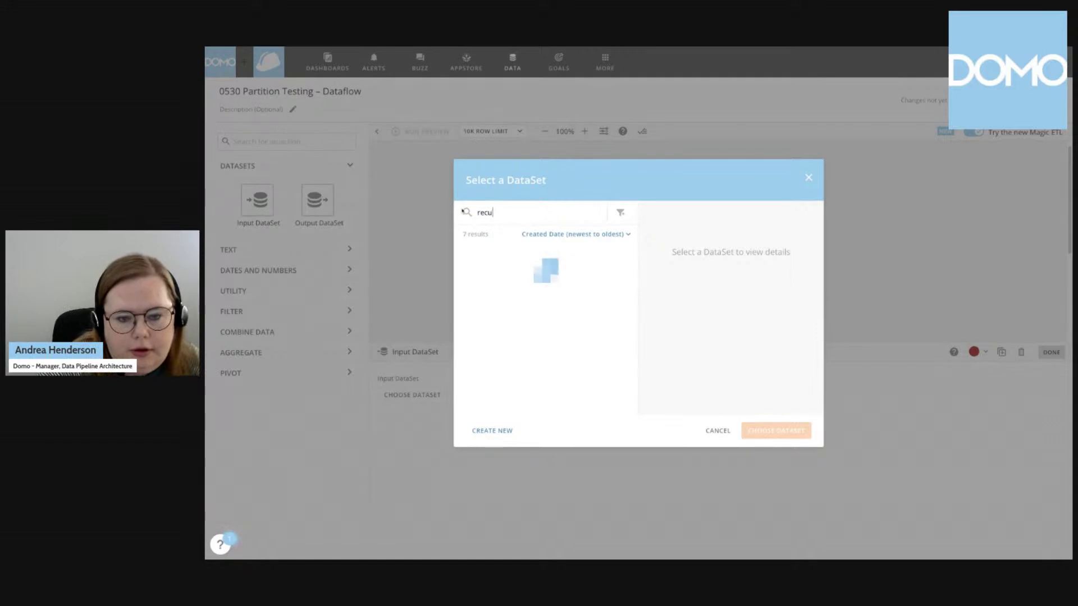
type("rsi")
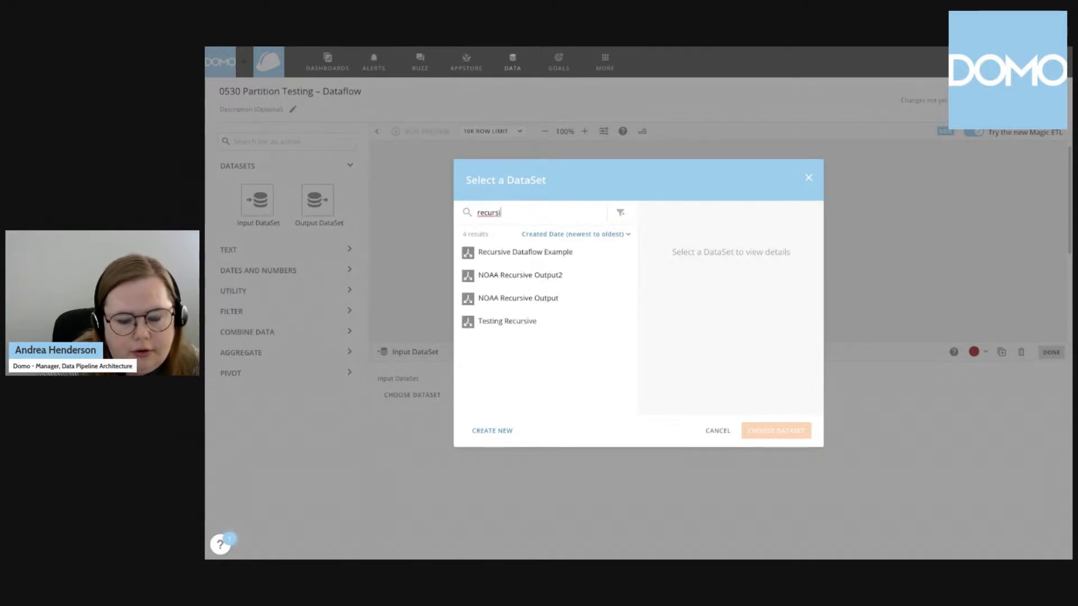
left_click(514, 300)
left_click(517, 255)
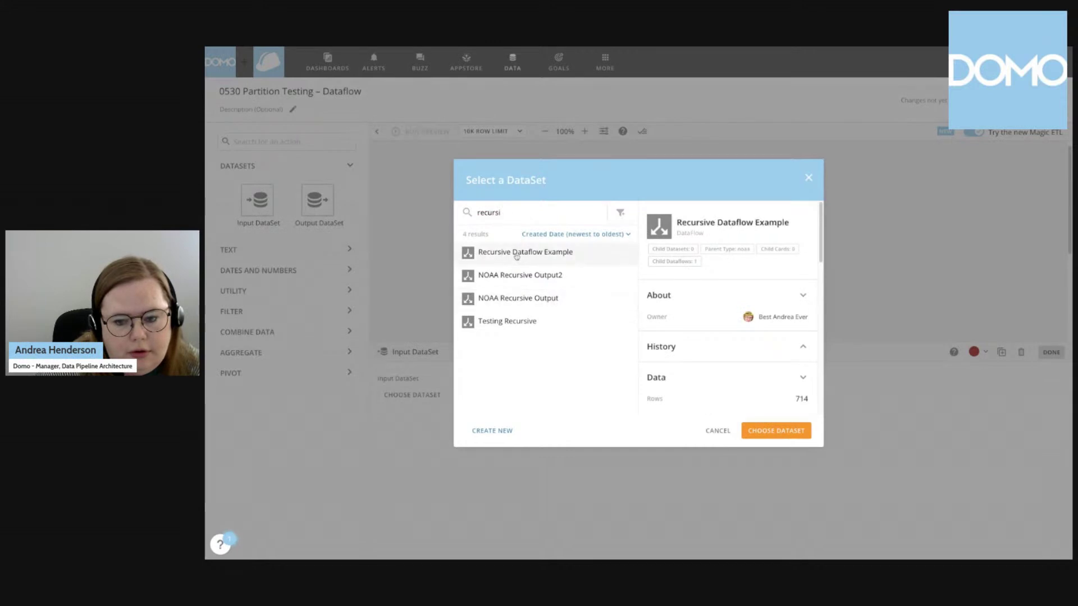
left_click(770, 432)
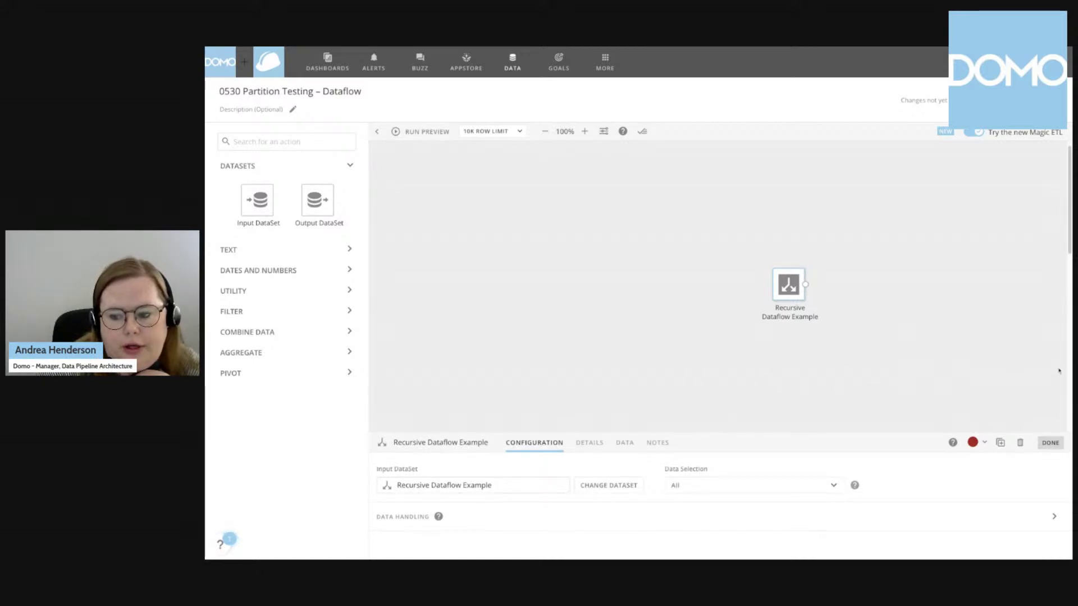
- Reposition the Recursive Dataflow Example tile and the 0530 Partition Testing – Output tile near each other on the canvas
left_click(792, 284)
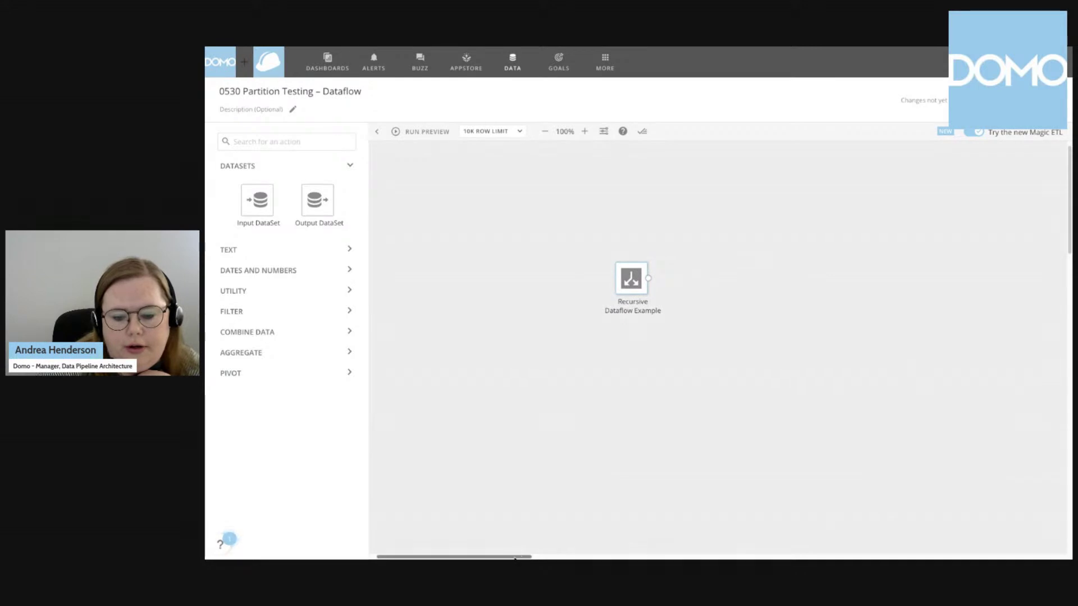
left_click_drag(451, 557, 514, 558)
left_click(966, 281)
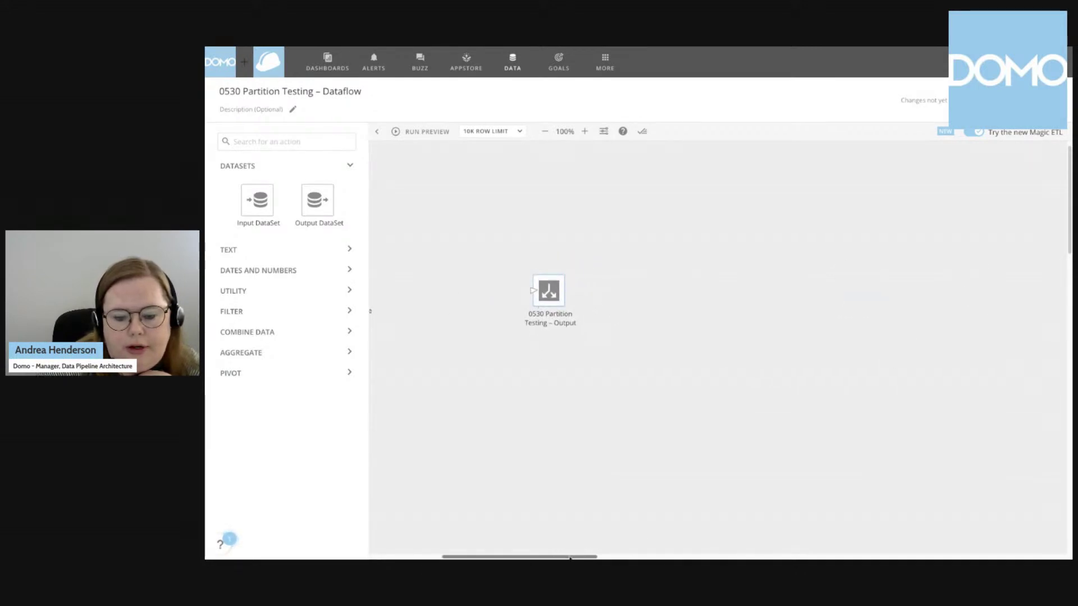
scroll(570, 557, "left", 5)
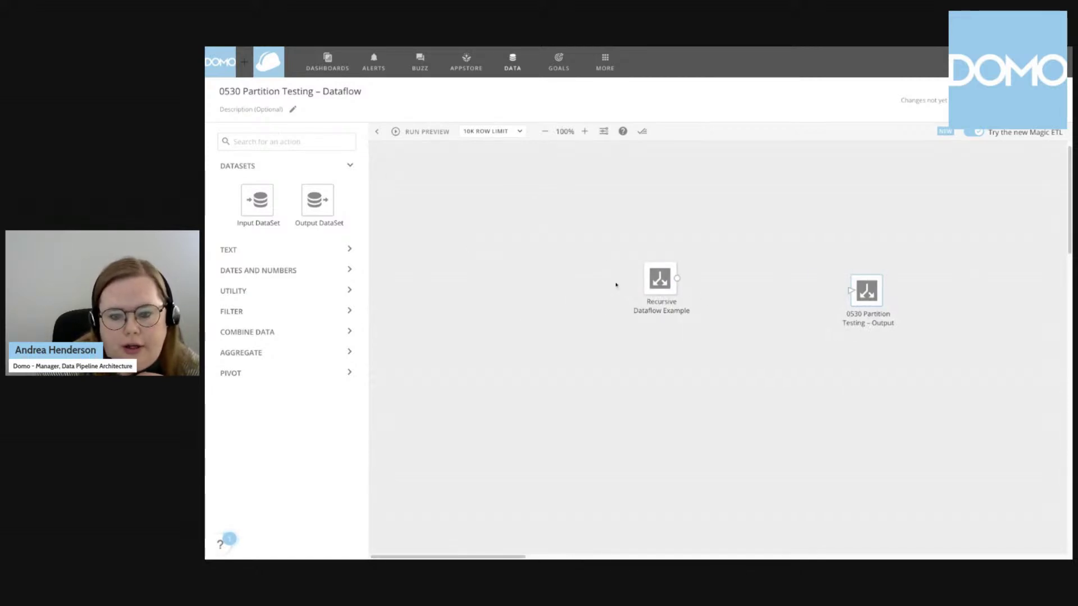
- Examine the details and column list of the Recursive Dataflow Example input dataset for a date column
left_click(656, 276)
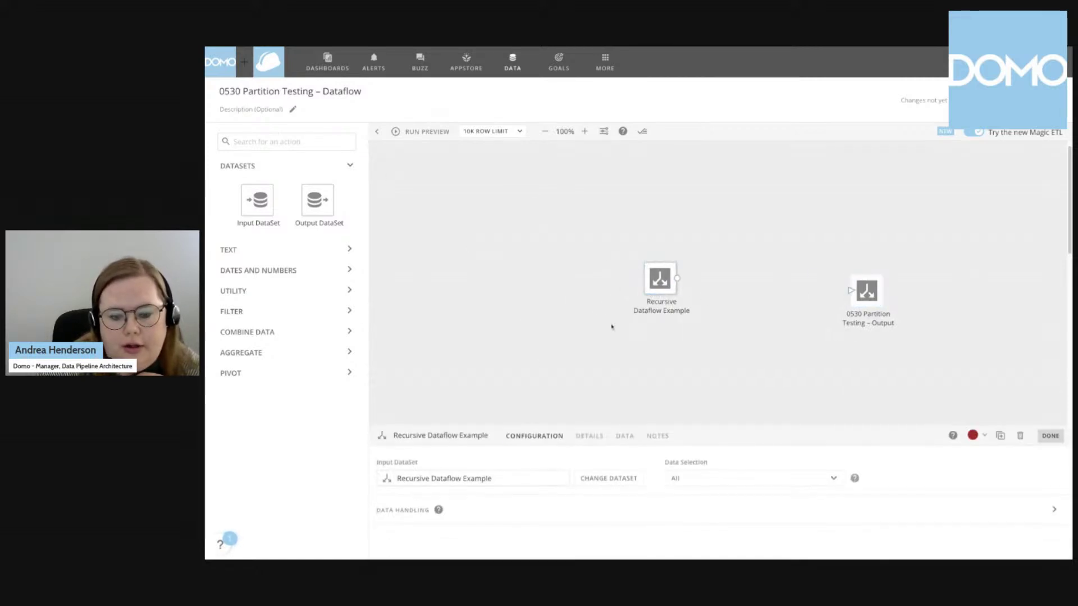
left_click(590, 444)
left_click(594, 437)
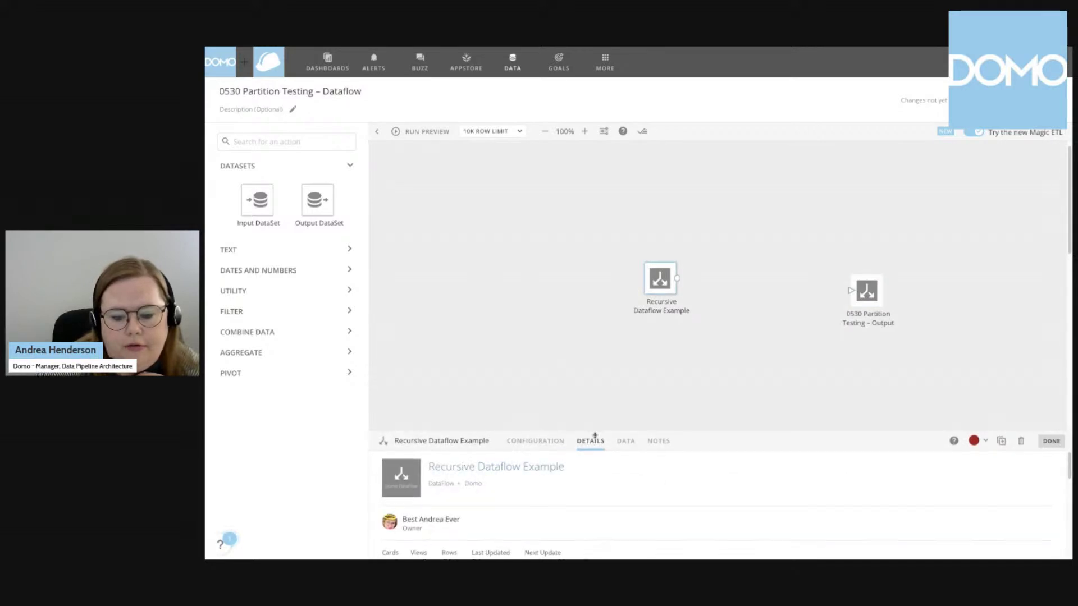
scroll(521, 339, "down", 1)
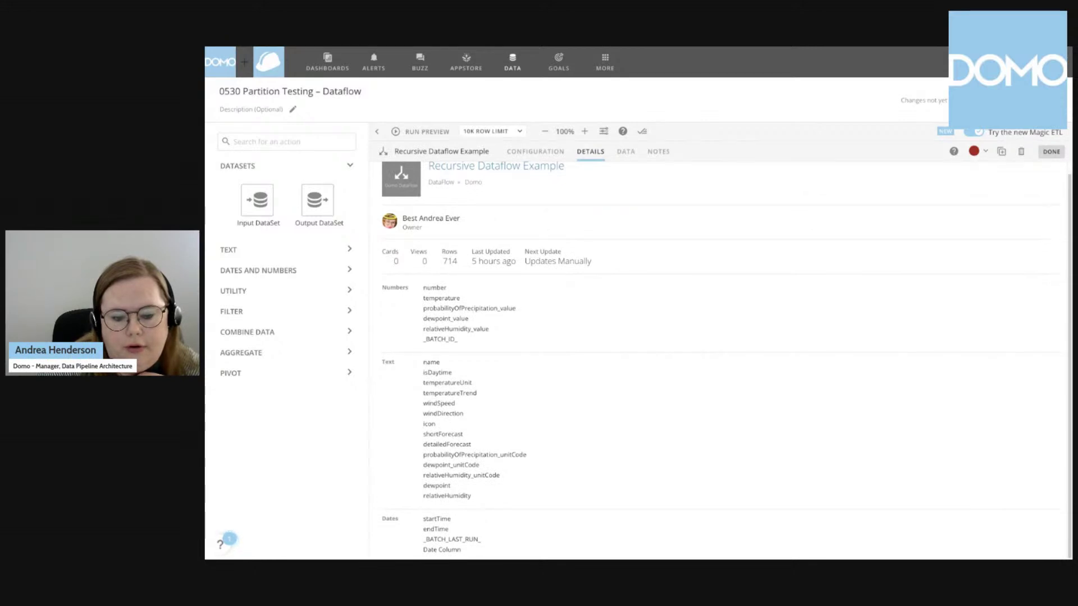
scroll(726, 358, "up", 1)
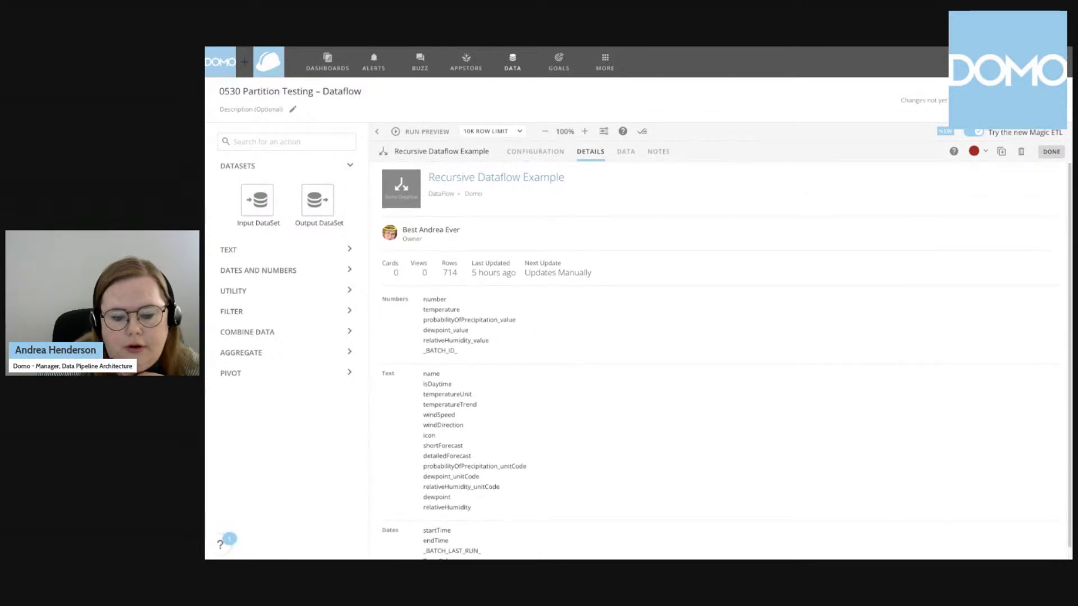
left_click(665, 143)
- Place an Add Formula tile between the input and output tiles and connect the Recursive Dataflow Example input to it
left_click(248, 140)
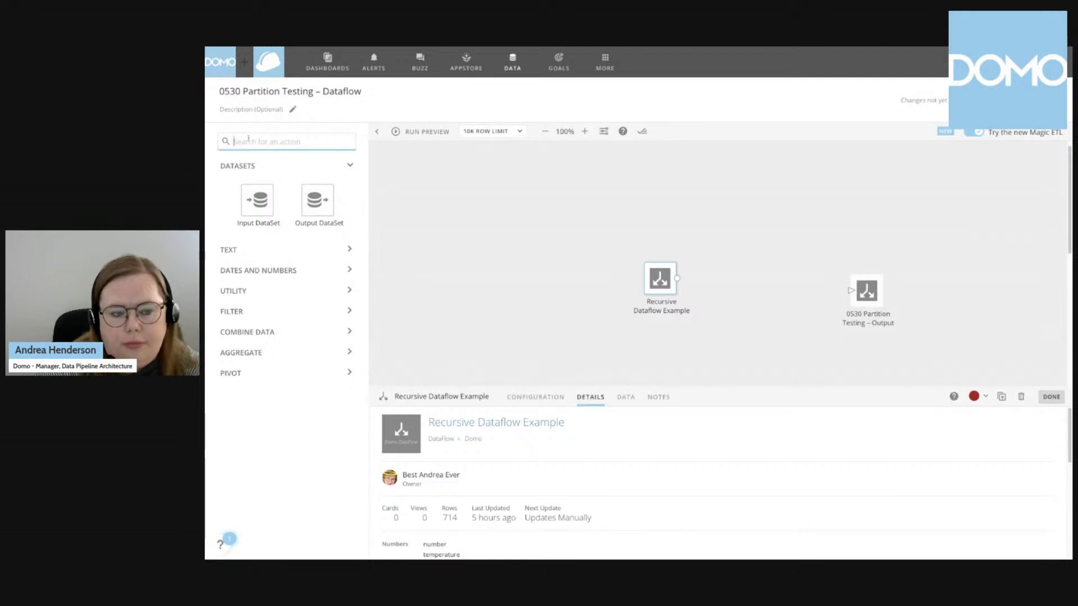
type("form")
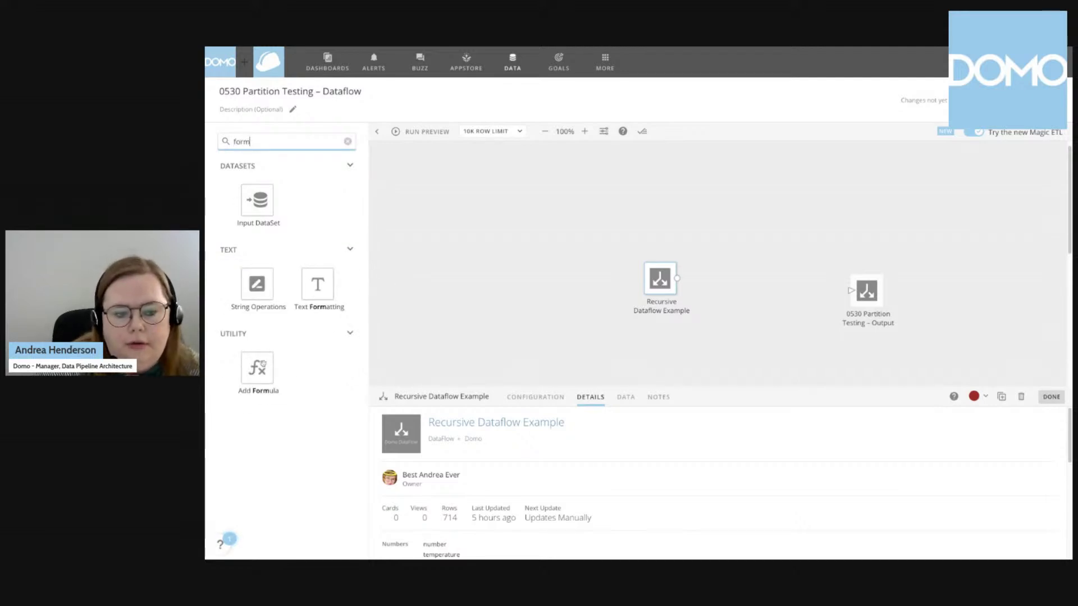
left_click_drag(258, 368, 744, 284)
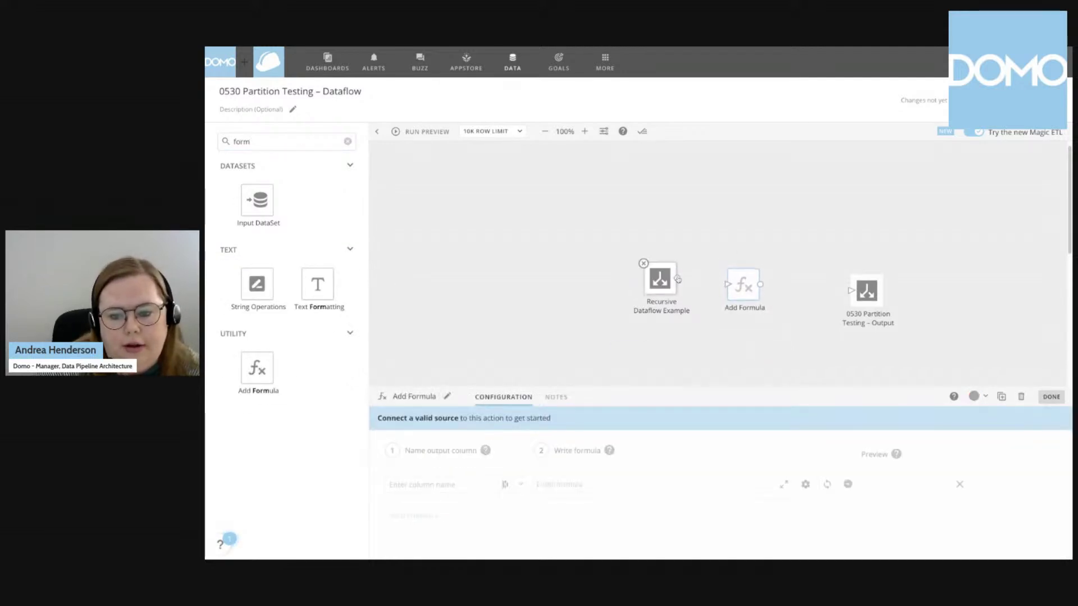
left_click_drag(678, 279, 728, 285)
- Define a formula column named Partition Column in the Add Formula tile with the expression DATE(`startTime`)
left_click(448, 459)
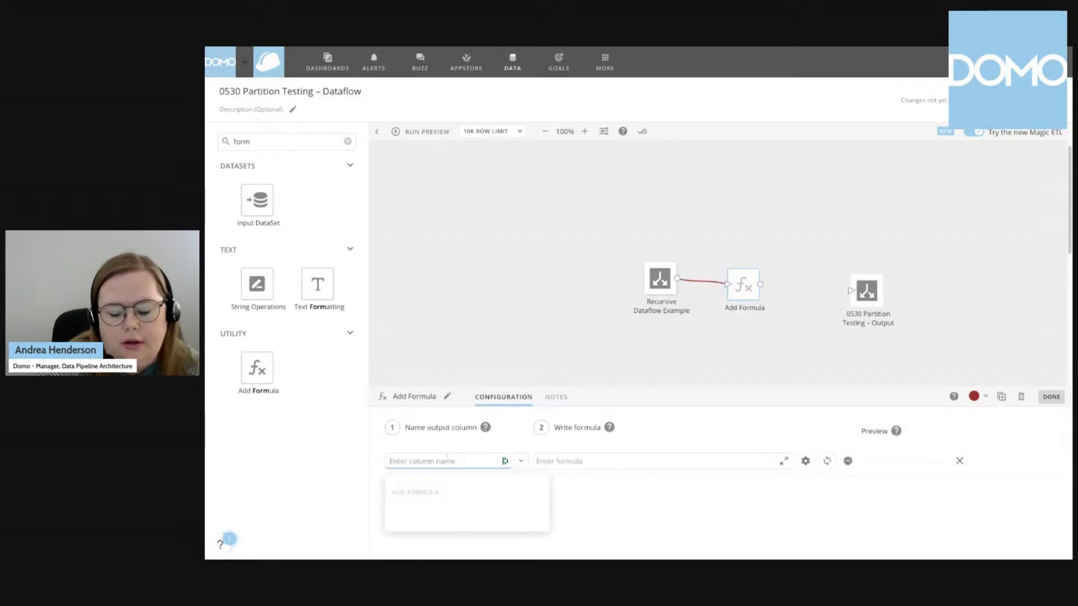
type("Partition")
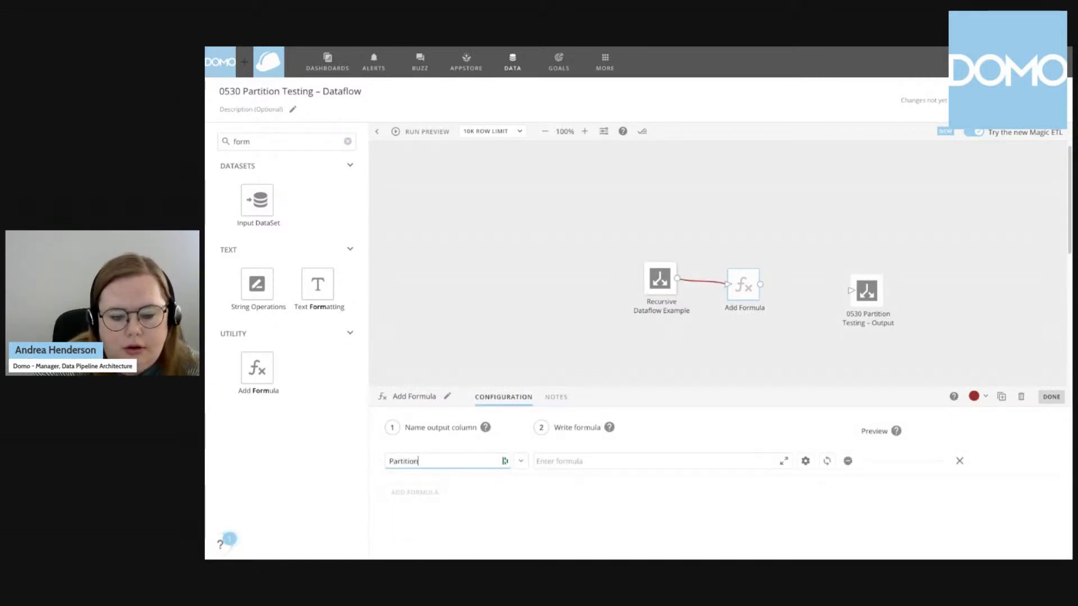
type(" Columbn")
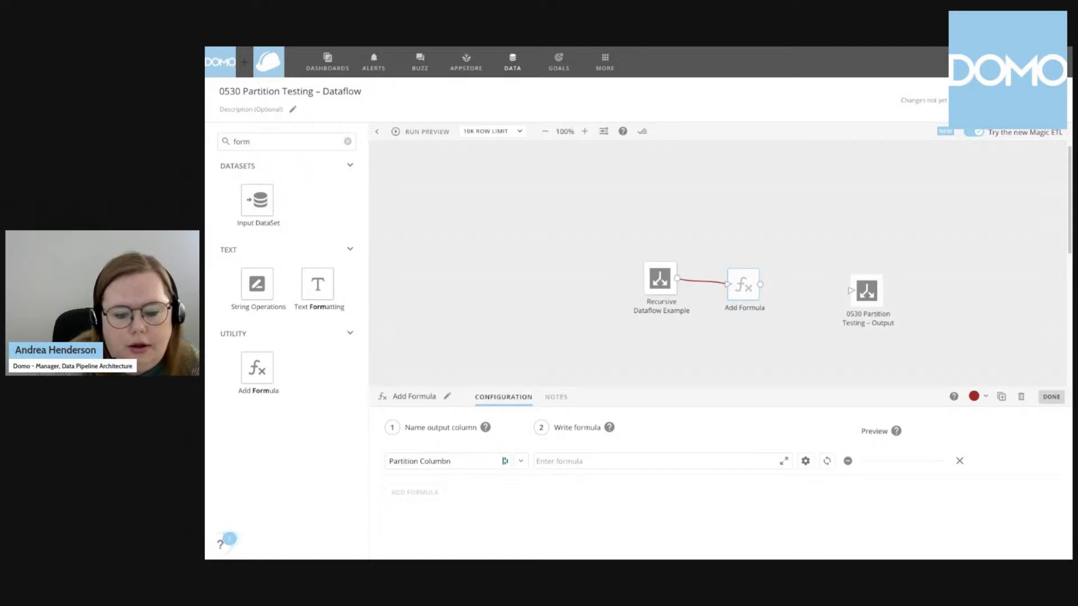
left_click(446, 461)
key("BackSpace")
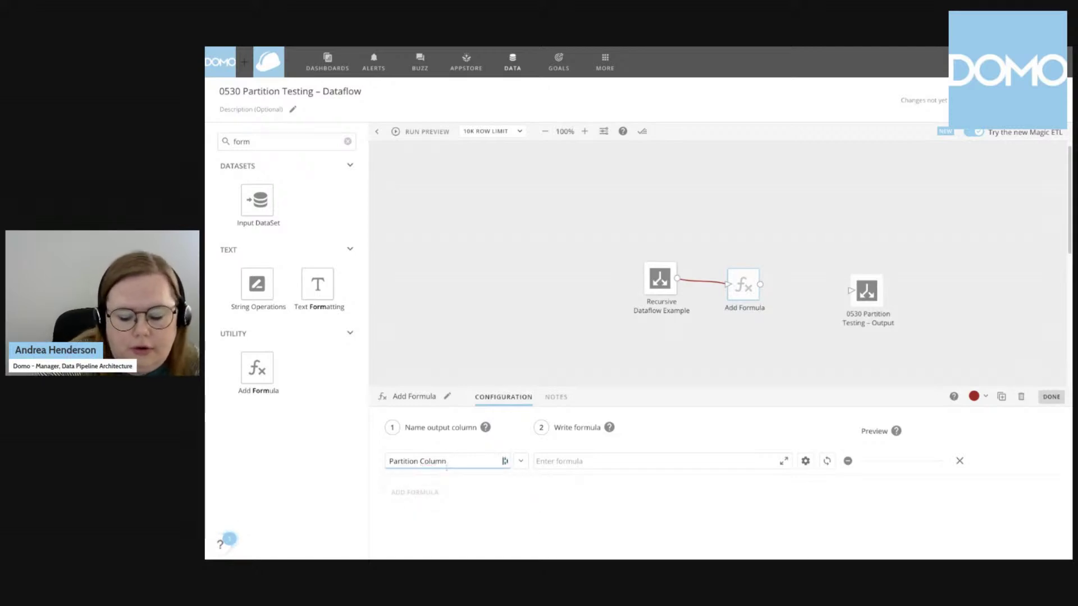
left_click(590, 461)
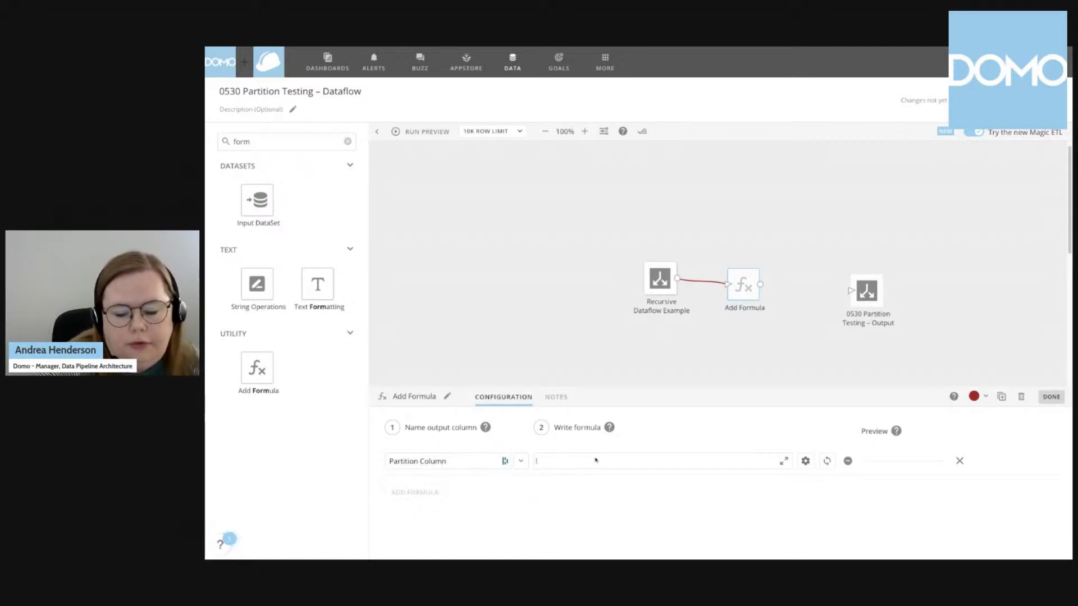
type("DATE(sta")
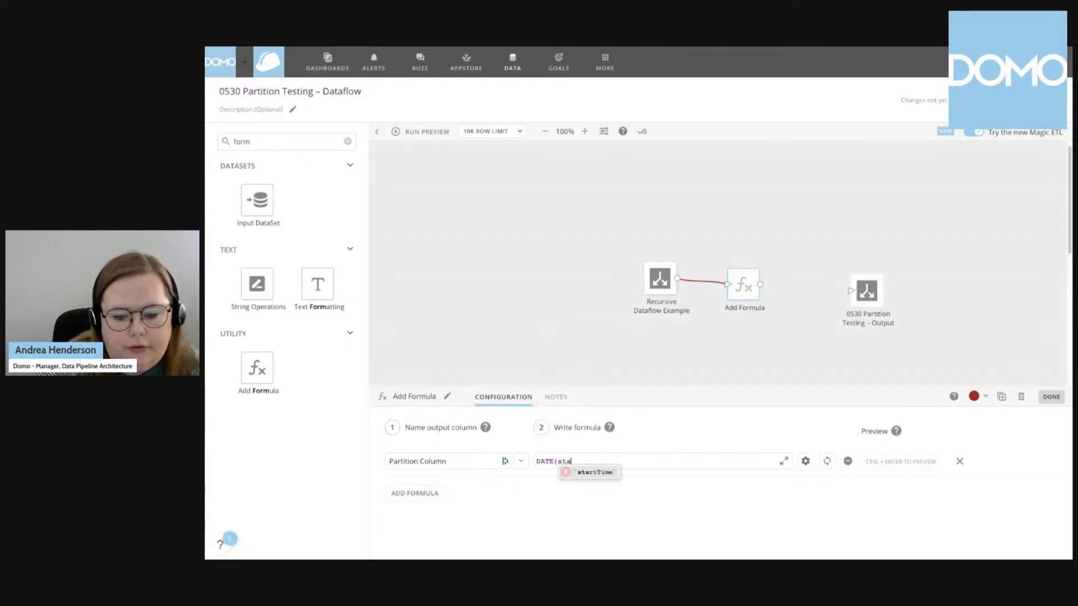
key("Return")
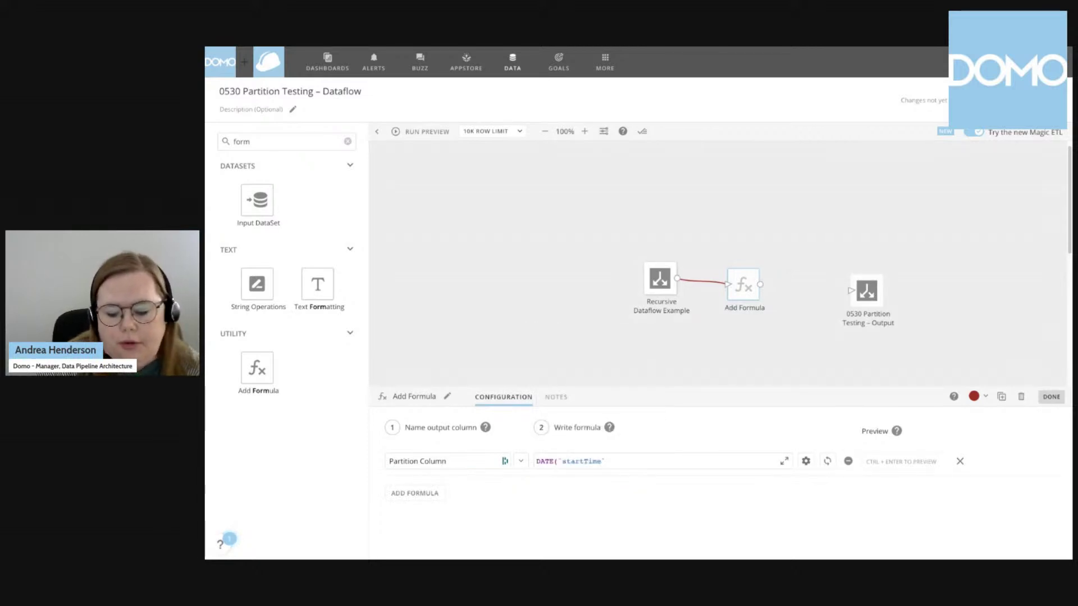
left_click(1051, 396)
- Connect the Add Formula tile to the output and set the output's update method to Partition, using Partition Column as the partition name column
left_click_drag(760, 285, 851, 290)
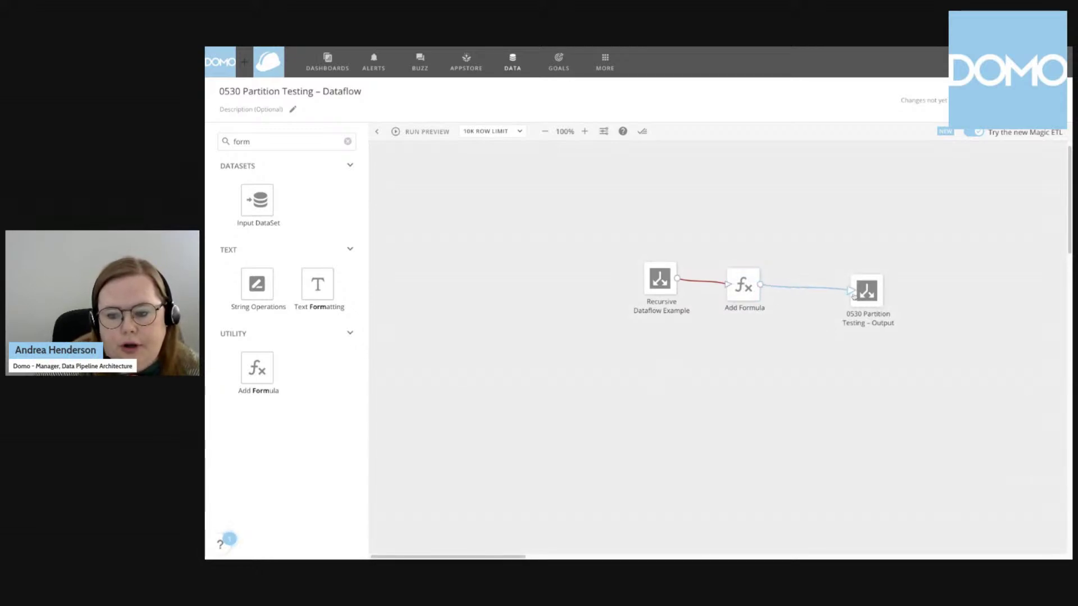
left_click(842, 292)
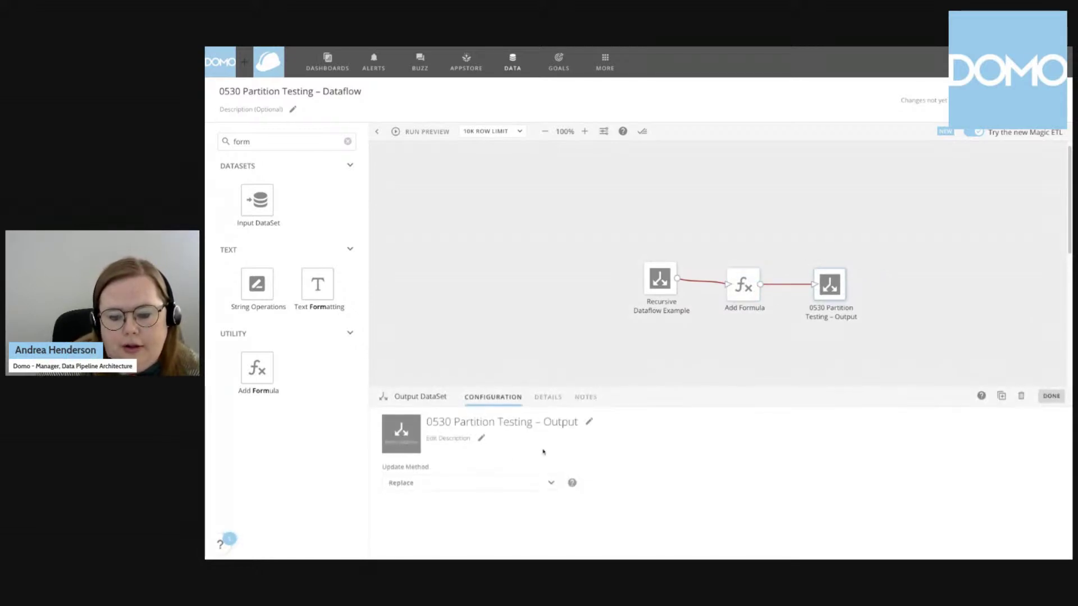
left_click(500, 484)
left_click(497, 448)
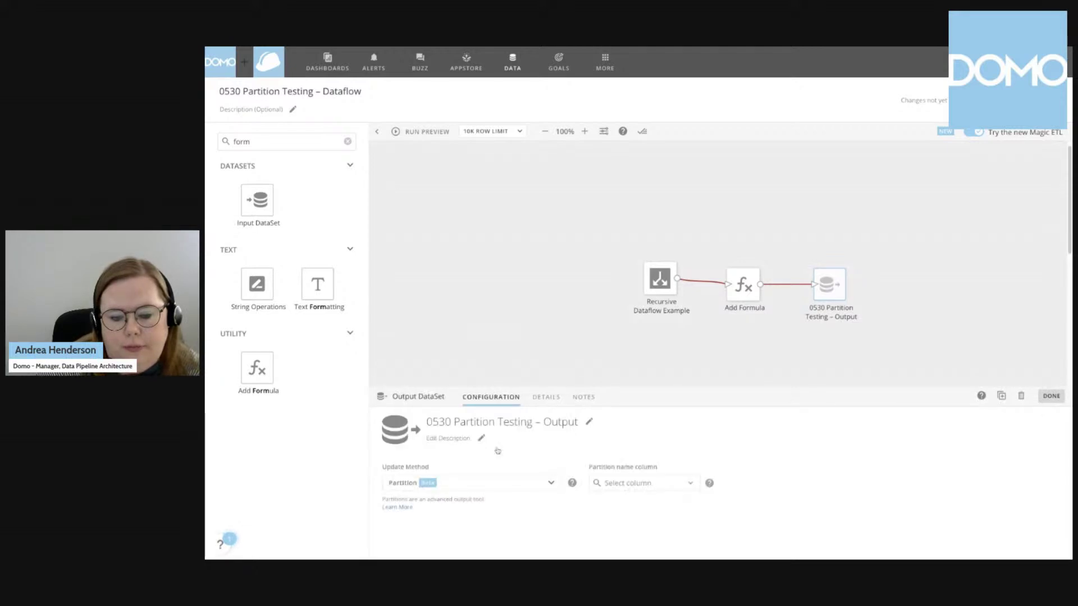
left_click(622, 481)
scroll(646, 449, "down", 5)
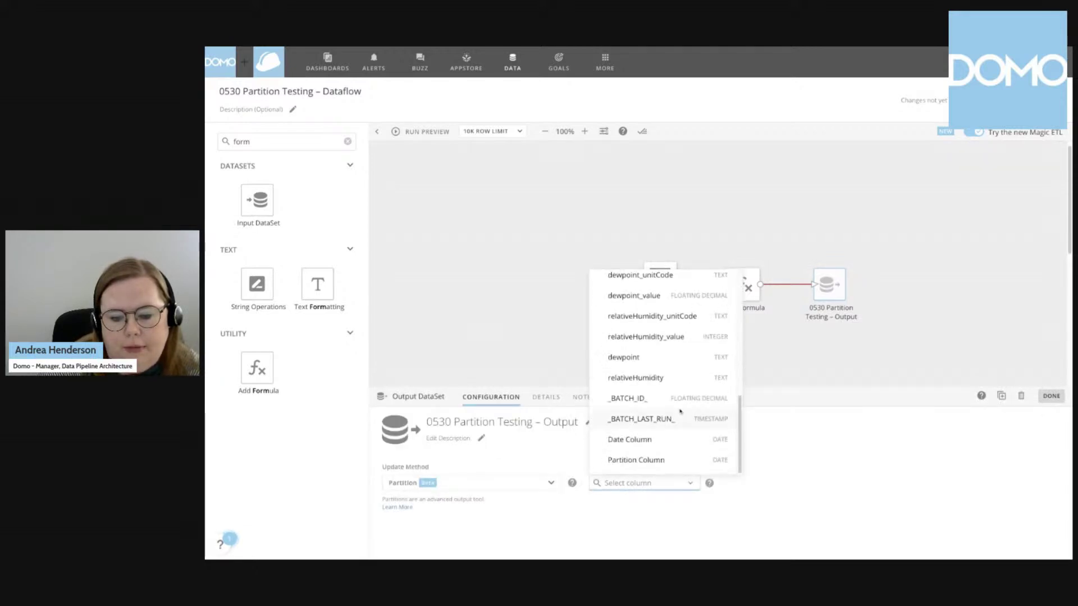
left_click(648, 459)
left_click(1051, 395)
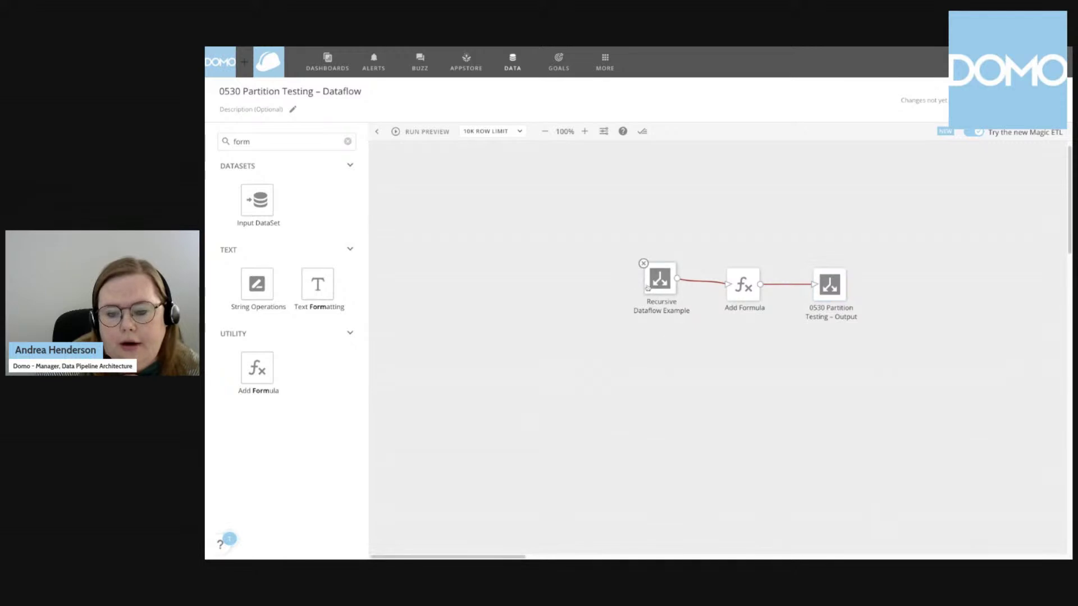
- Align the input tile with the Add Formula tile, and review the formula and output dataset configurations
mouse_move(656, 269)
left_mouse_down()
mouse_move(650, 286)
mouse_move(647, 275)
left_mouse_up()
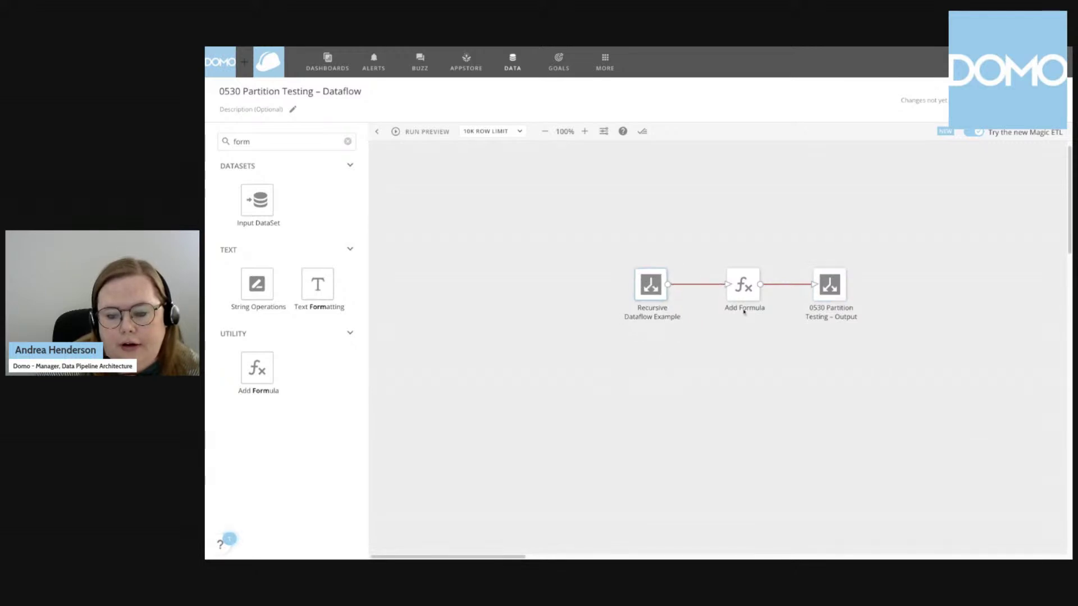
left_click_drag(582, 224, 720, 399)
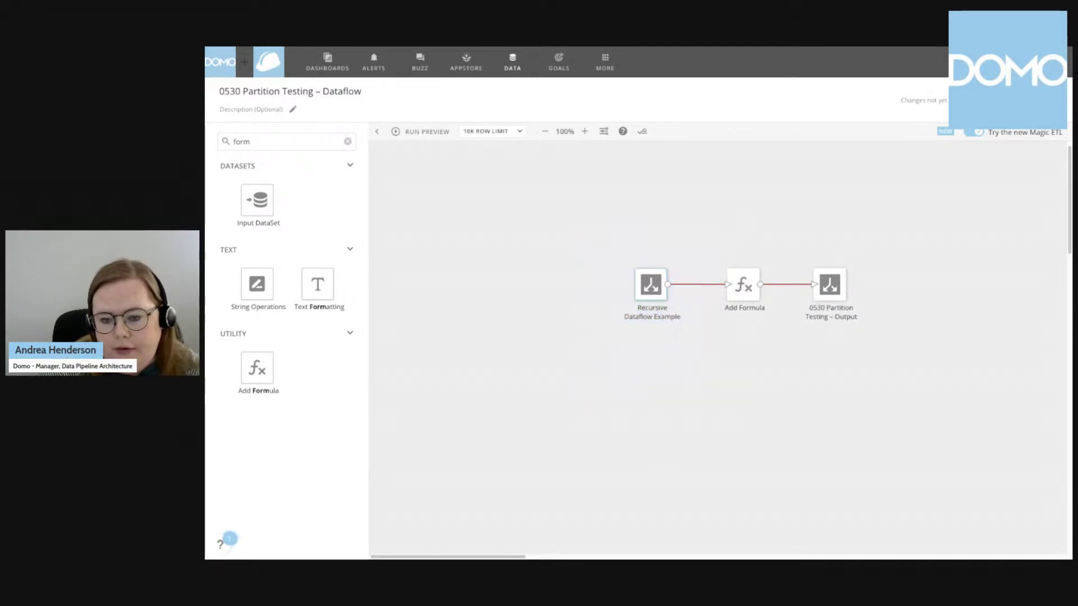
left_click(751, 283)
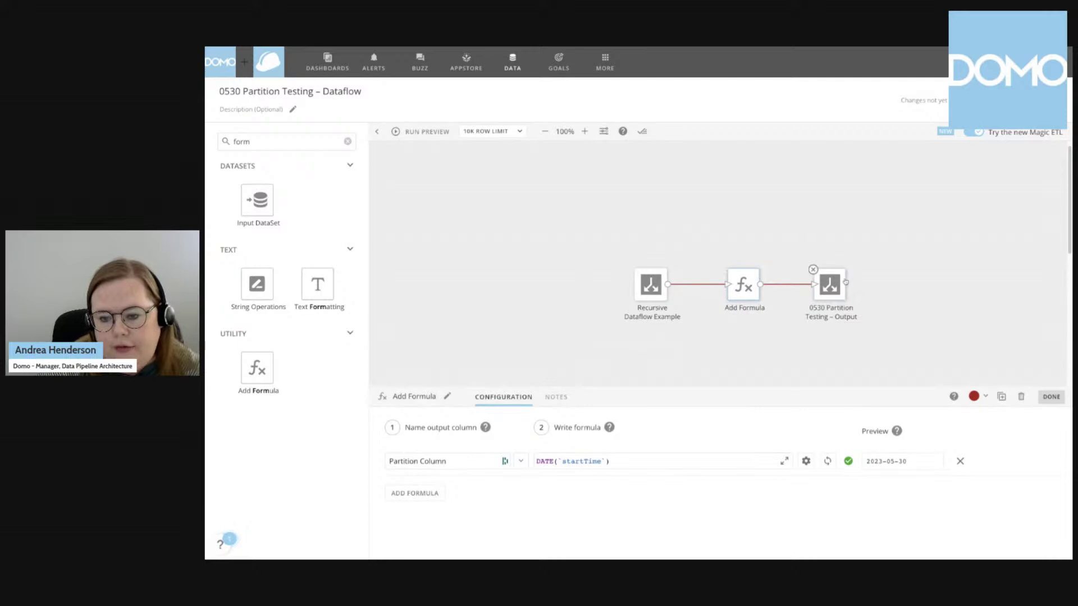
left_click(845, 282)
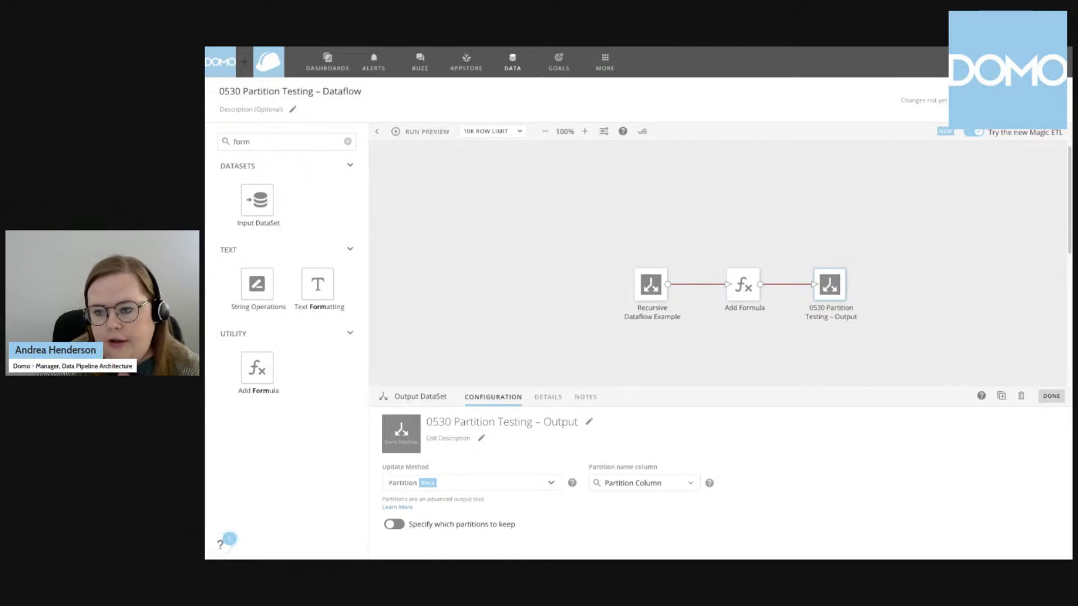
- Delete the empty Dataset trigger from the save-and-run settings, and save and run the dataflow
left_click(1016, 100)
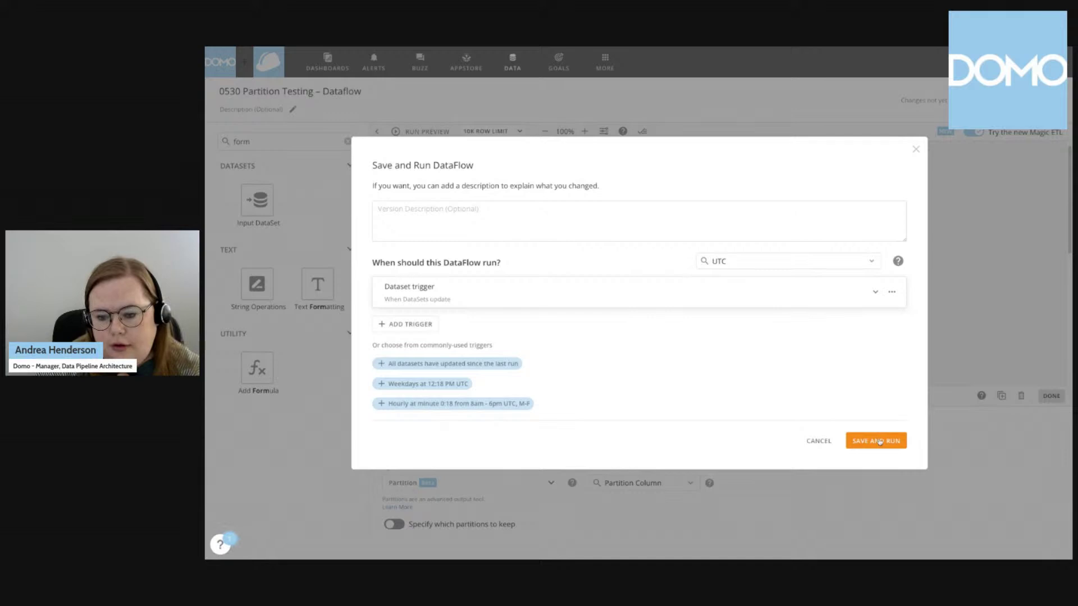
left_click(879, 442)
left_click(741, 248)
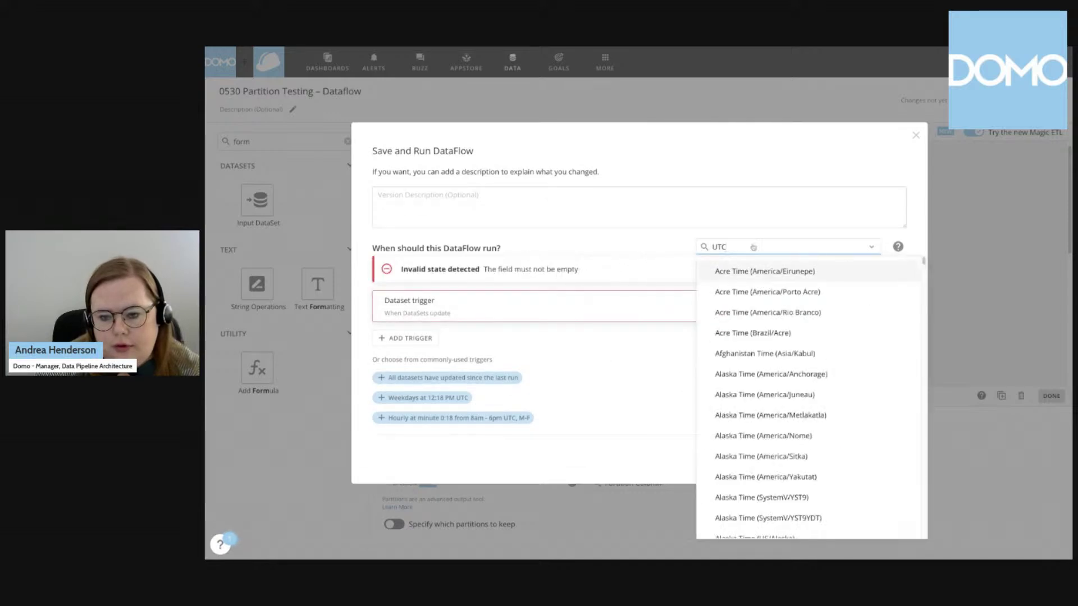
left_click(738, 251)
left_click(873, 253)
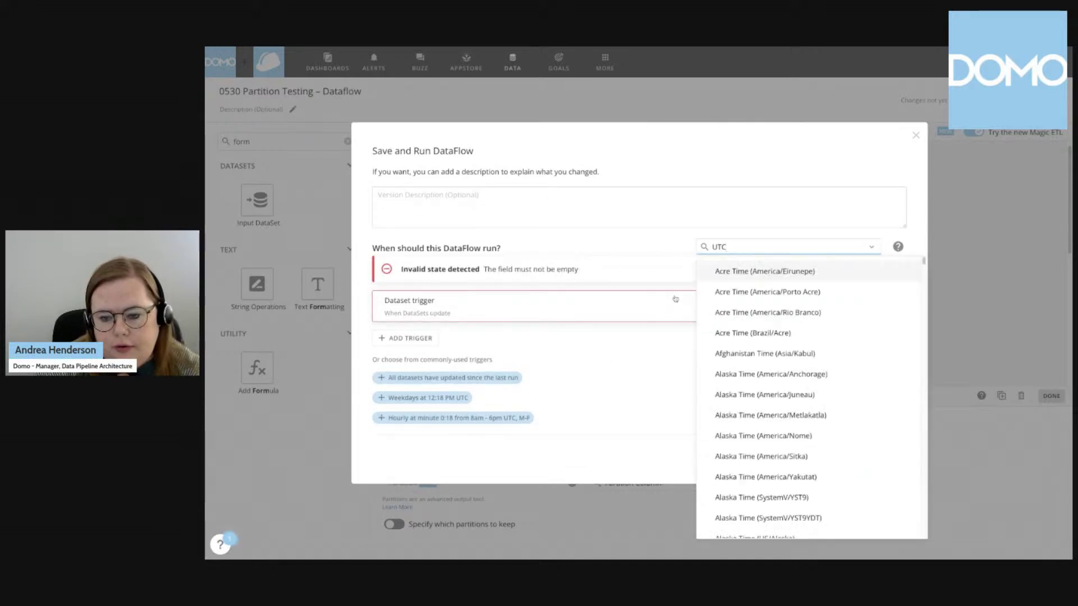
left_click(675, 298)
left_click(889, 306)
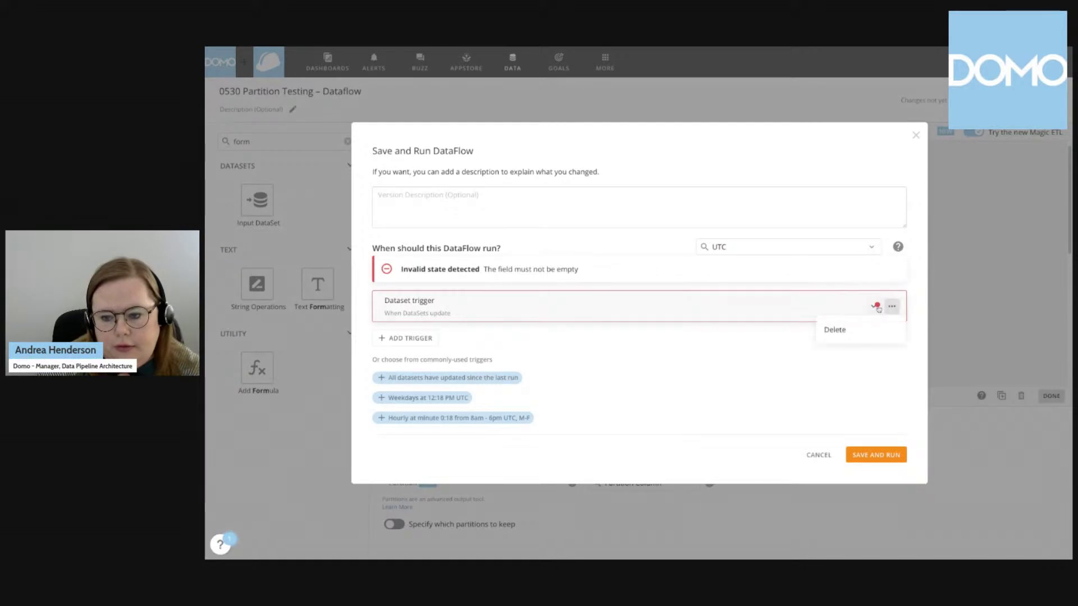
left_click(877, 307)
left_click(897, 263)
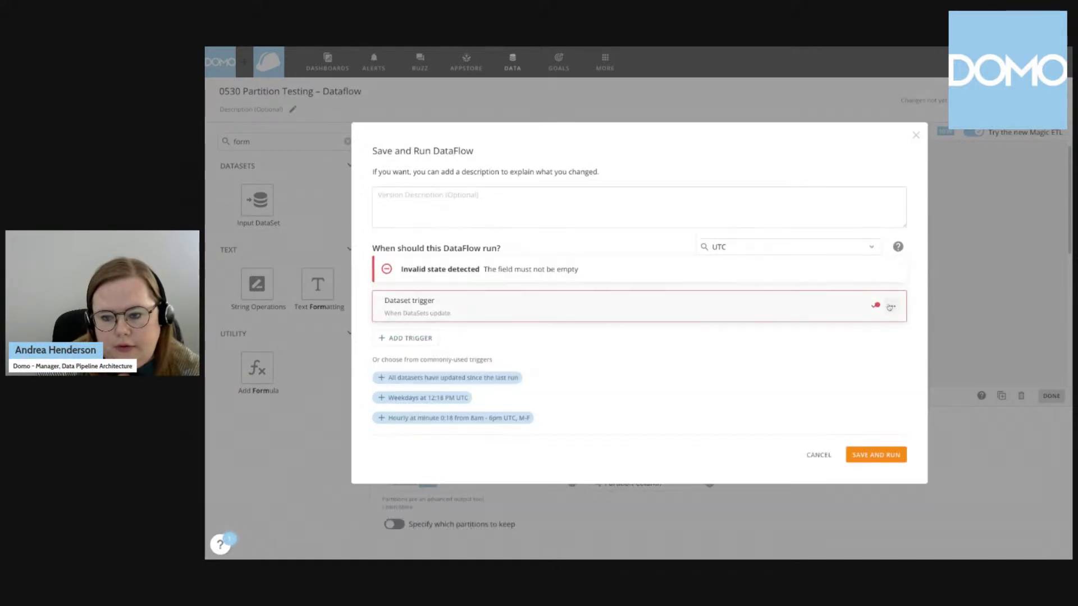
left_click(890, 307)
left_click(844, 333)
left_click(875, 421)
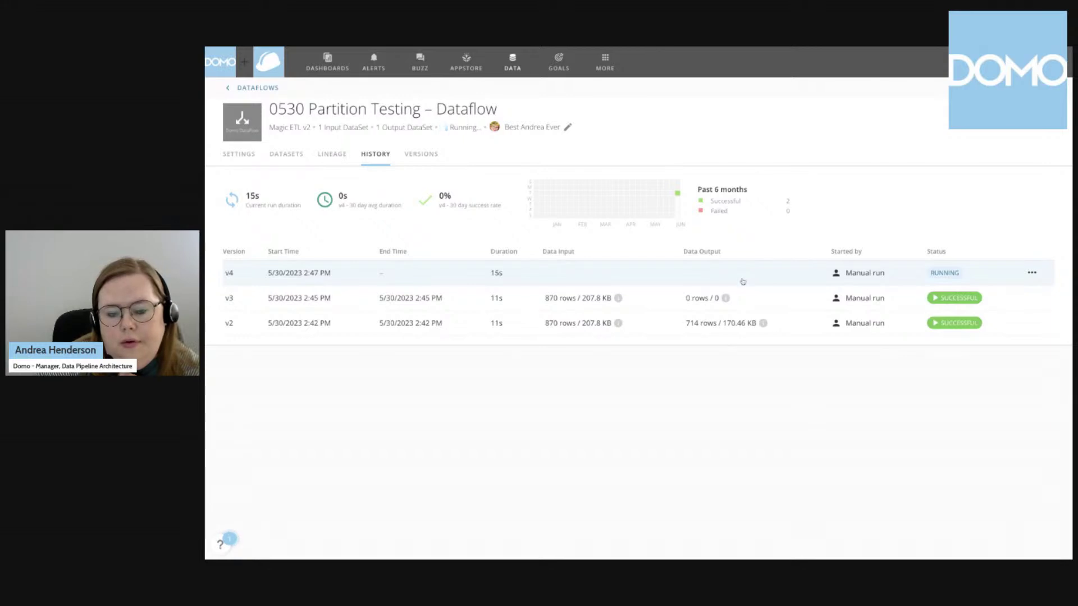
- Examine the latest run's details for the status and rows processed by the input, formula and output tiles
left_click(702, 279)
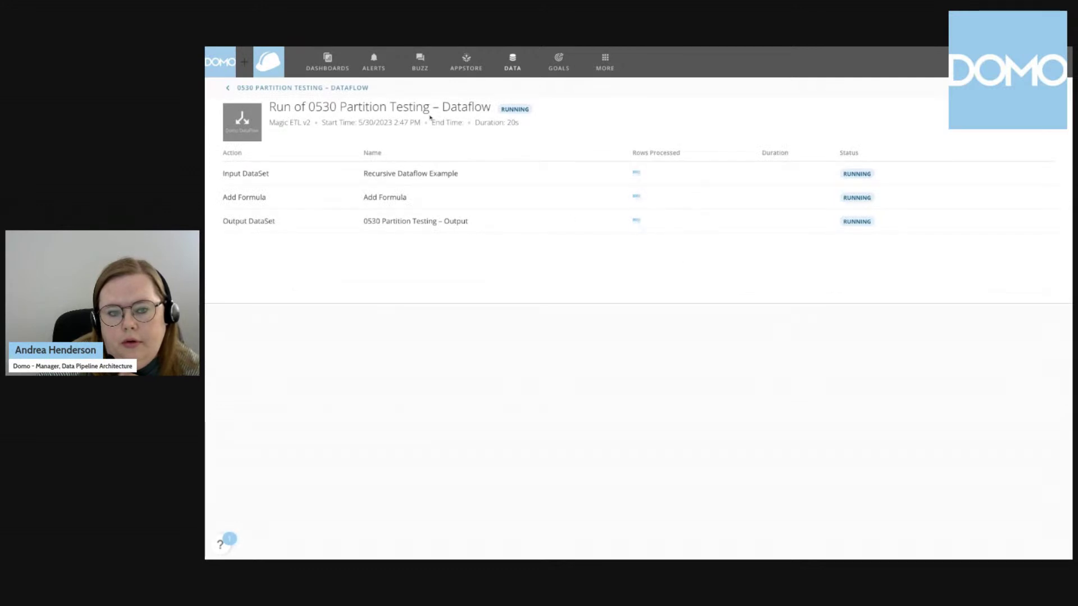
left_click(353, 88)
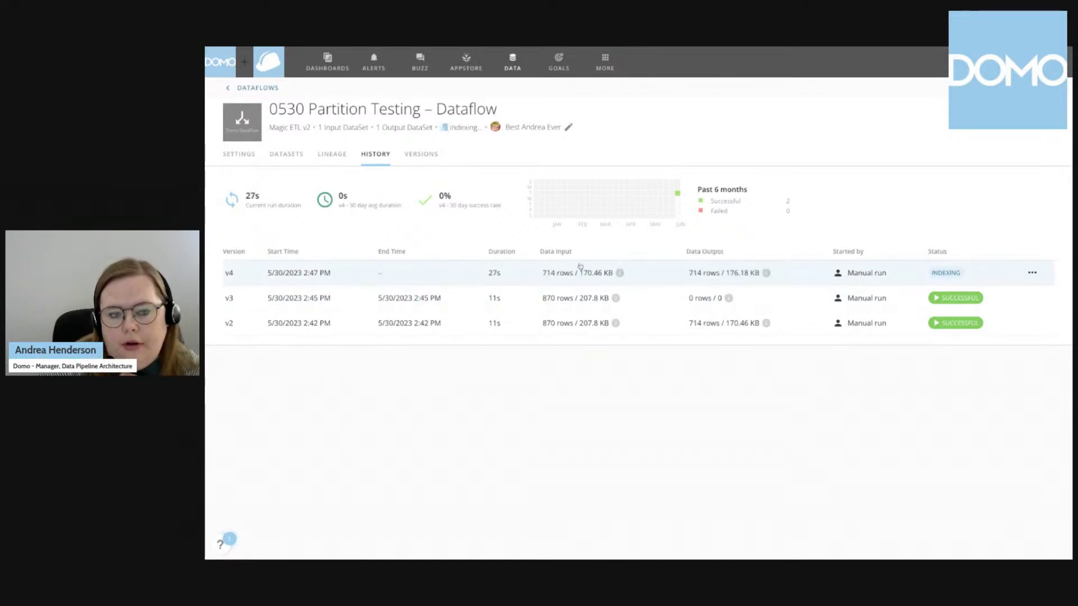
left_click(707, 274)
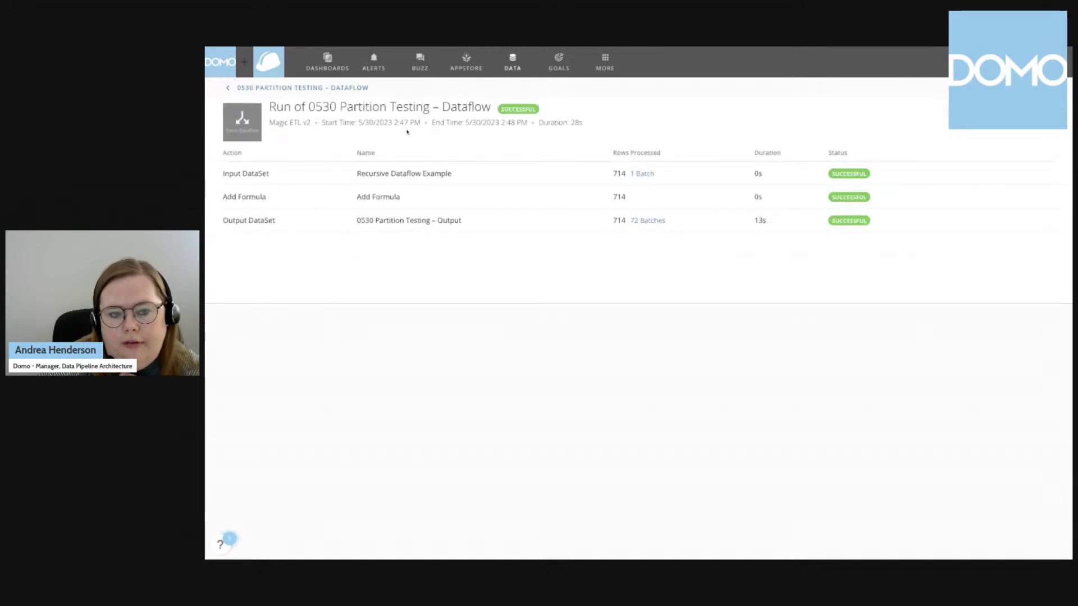
left_click(318, 88)
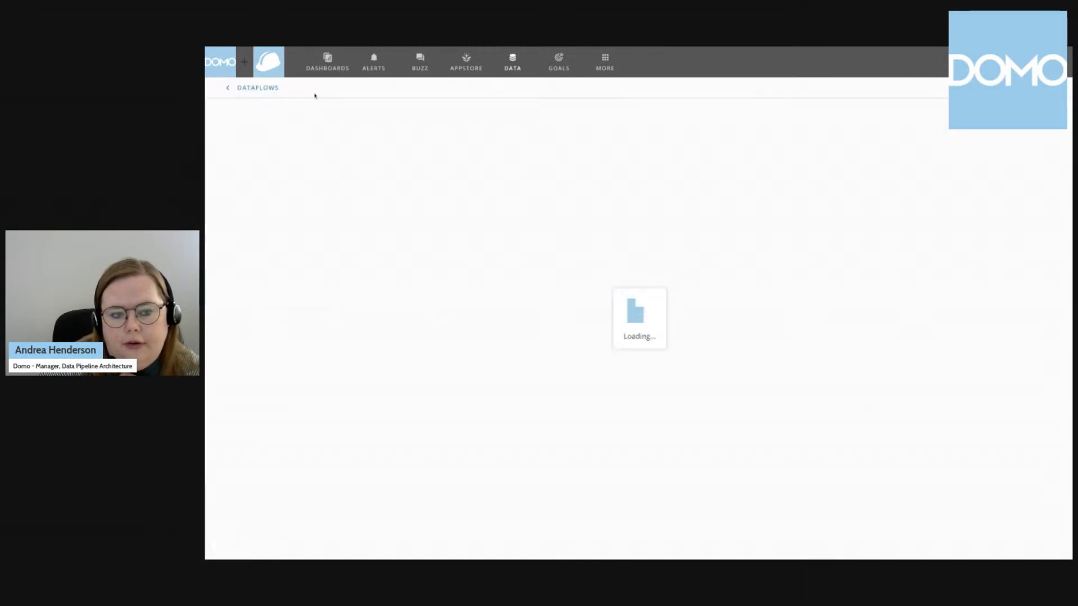
- Open the 0530 Partition Testing – Output dataset and examine its partitions' names, completion dates, batch IDs and row counts
left_click(286, 154)
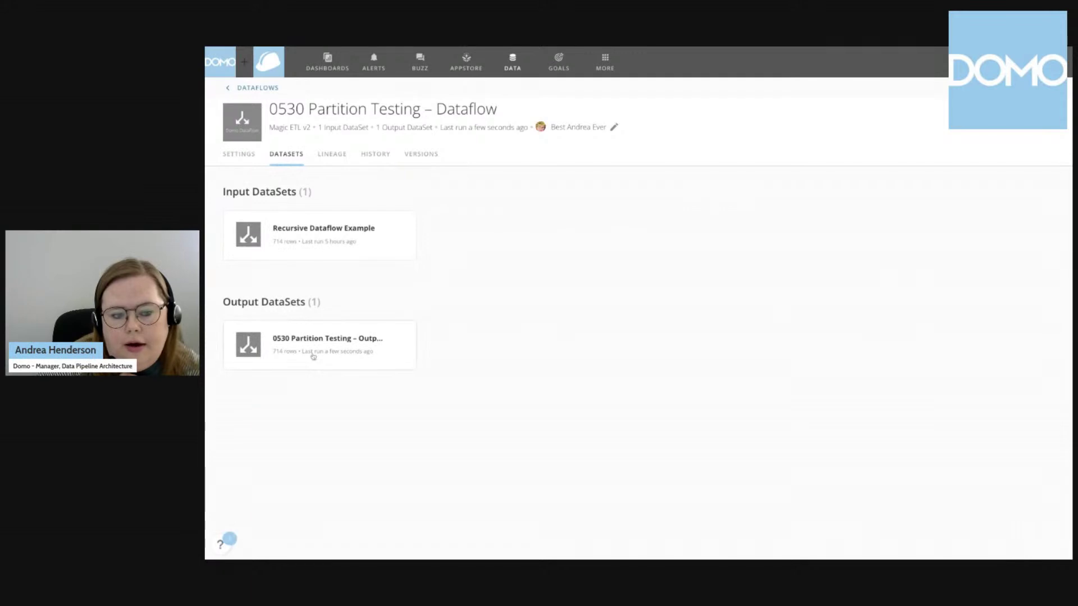
left_click(311, 351)
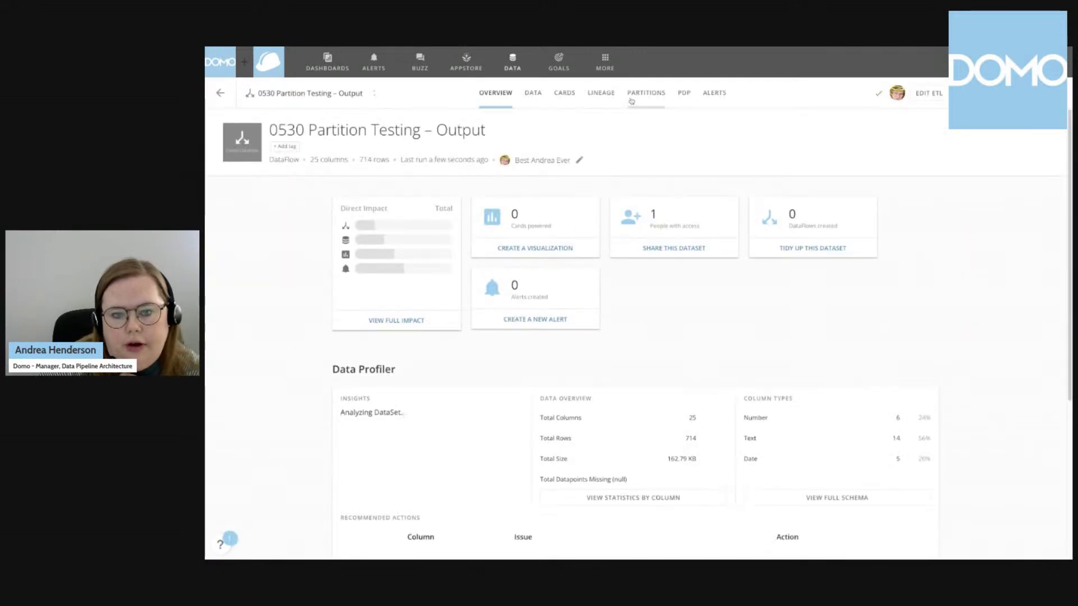
left_click(631, 100)
scroll(624, 273, "down", 15)
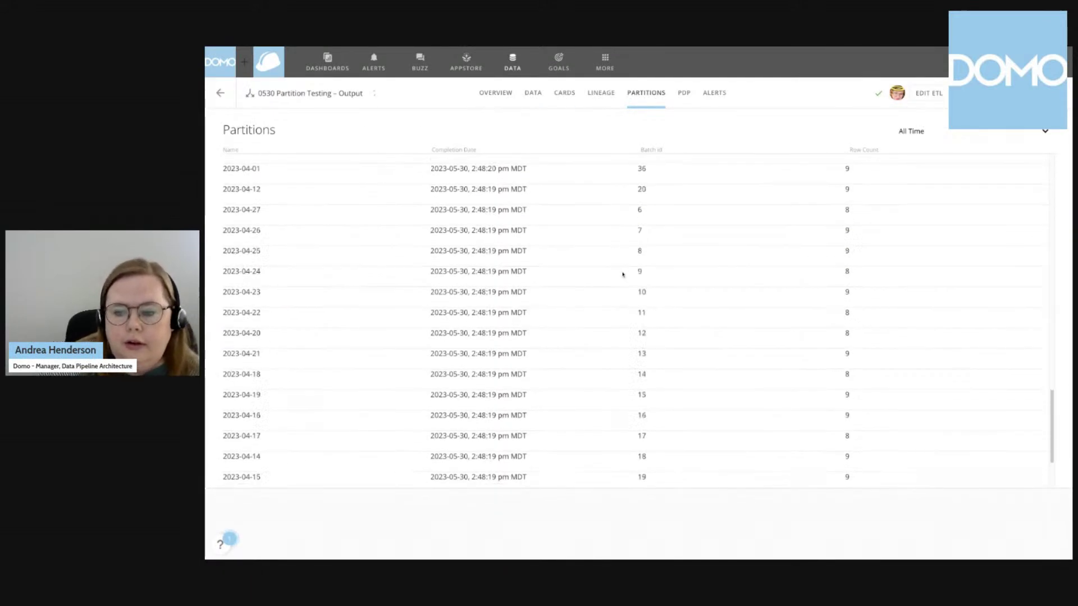
scroll(623, 275, "up", 15)
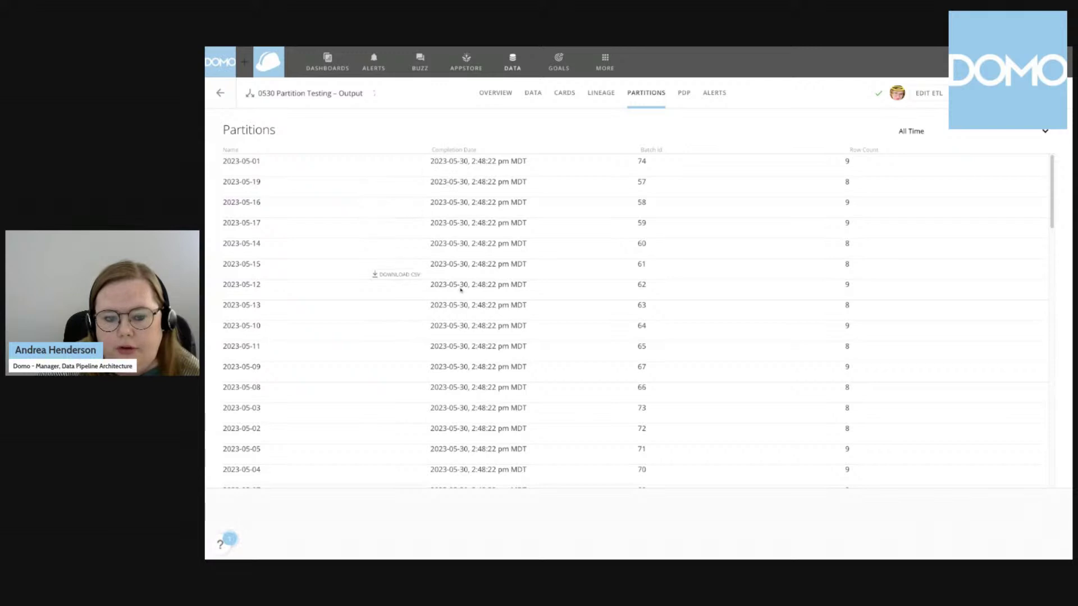
scroll(286, 267, "down", 1)
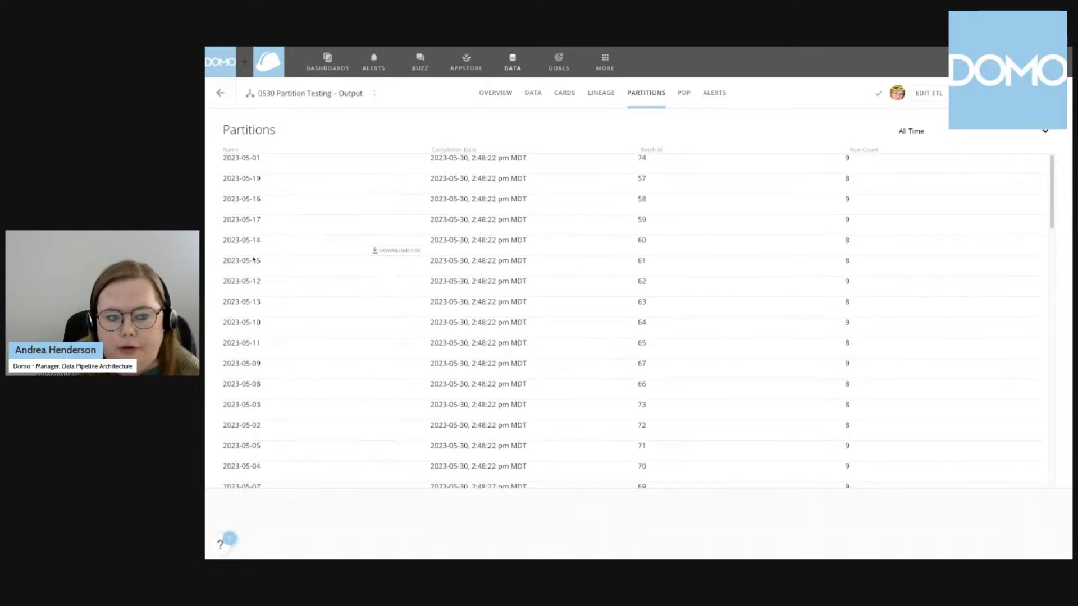
scroll(382, 351, "down", 4)
scroll(252, 344, "up", 4)
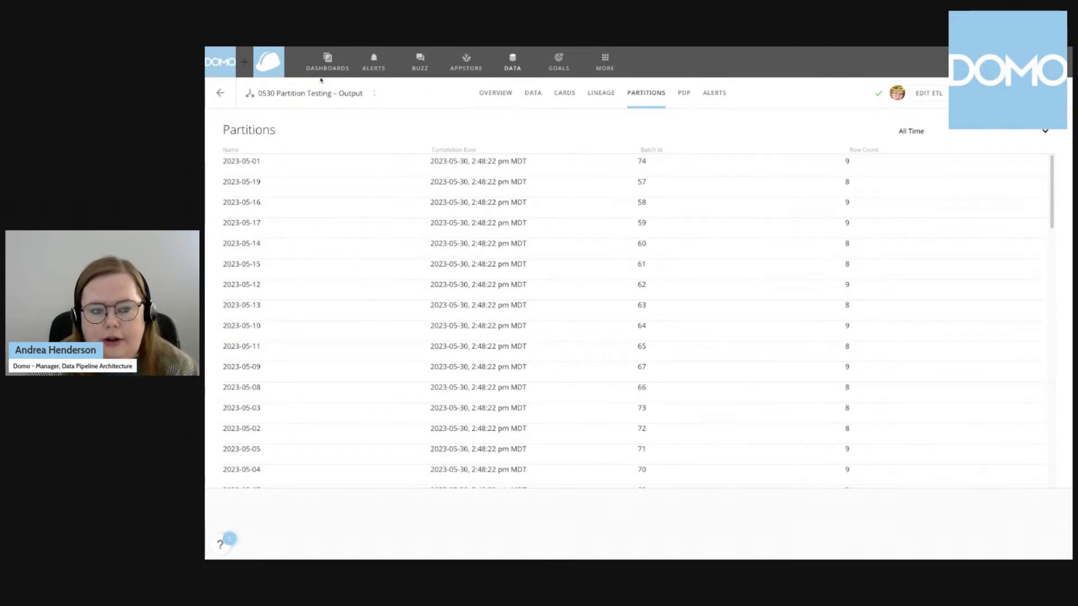
left_click(220, 94)
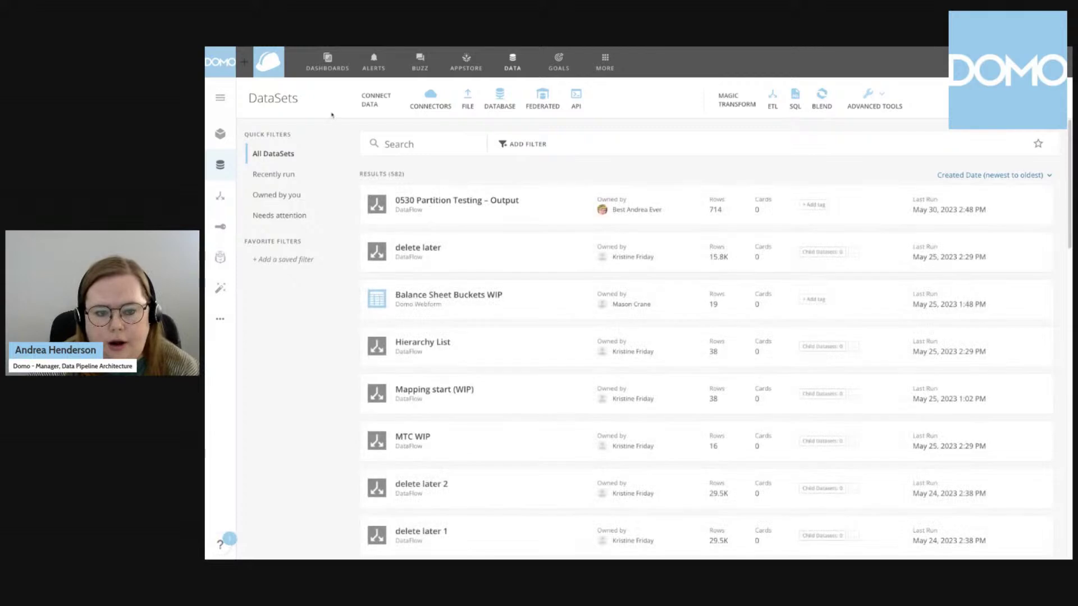
left_click(220, 195)
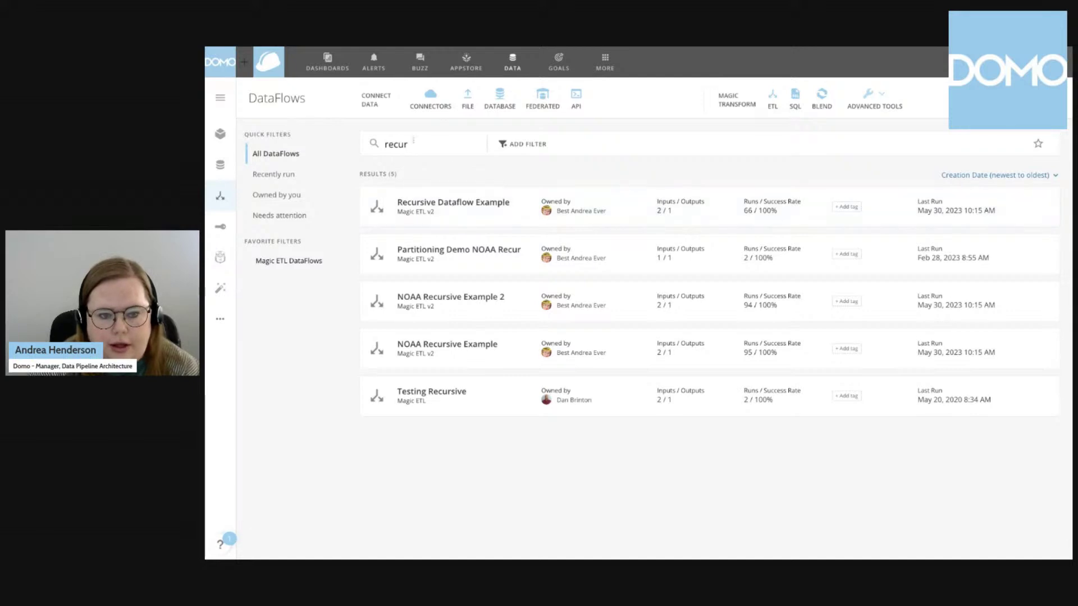
key("ctrl+a")
key("BackSpace")
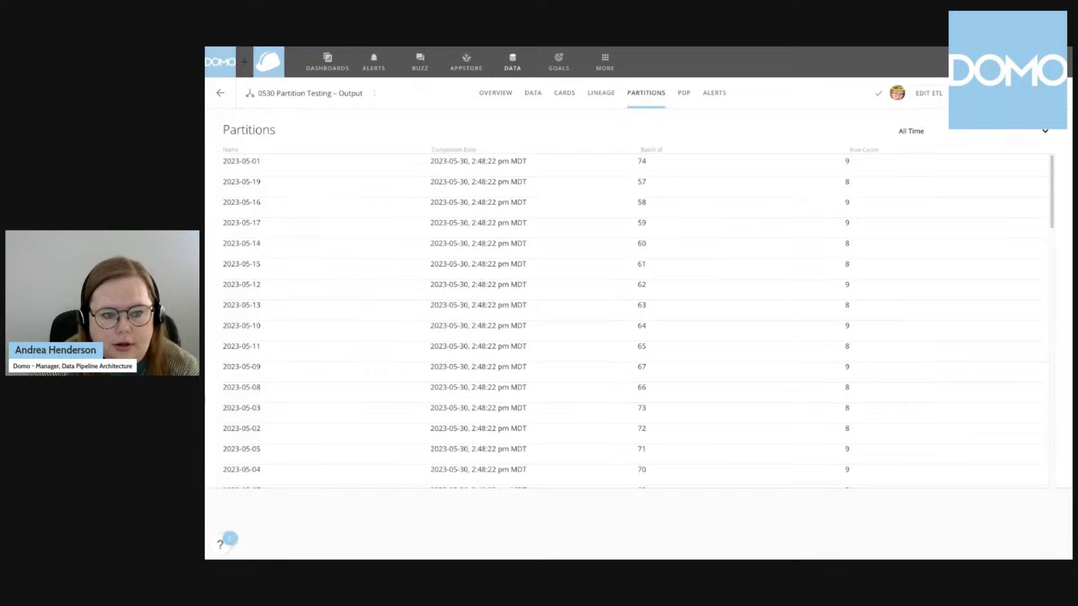
- Open the output dataset's ETL for editing and remove the Recursive Dataflow Example input tile with its connection to Add Formula
left_click(495, 92)
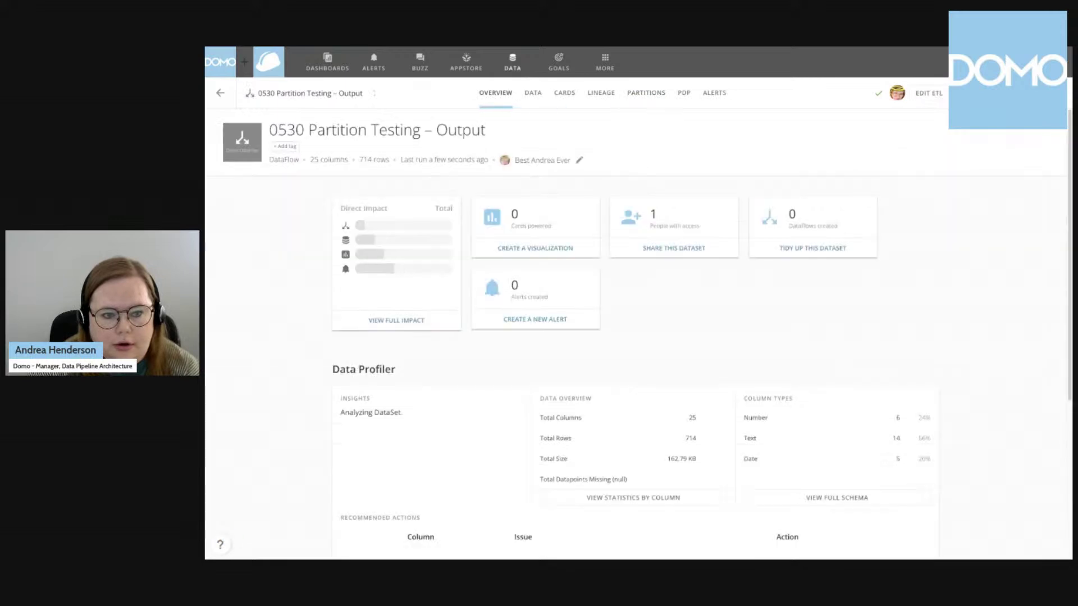
left_click(928, 92)
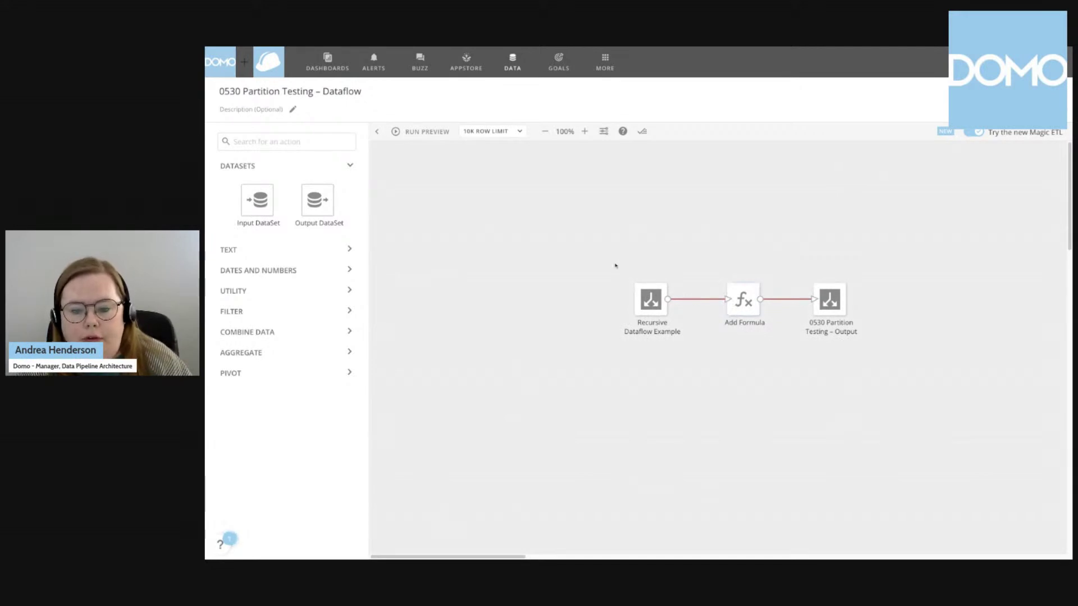
left_click_drag(607, 258, 782, 335)
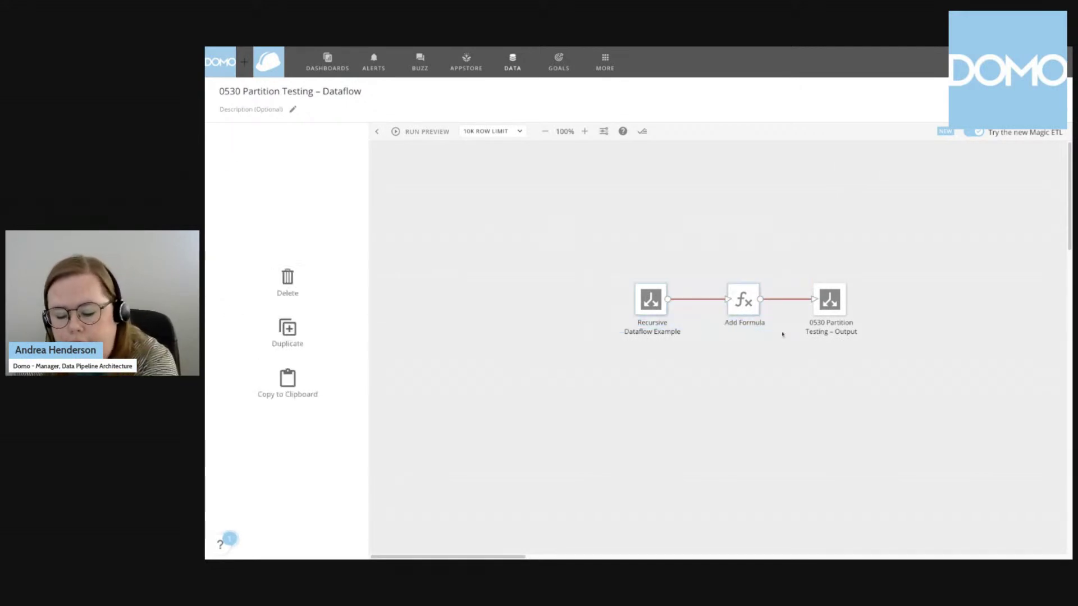
left_click(695, 299)
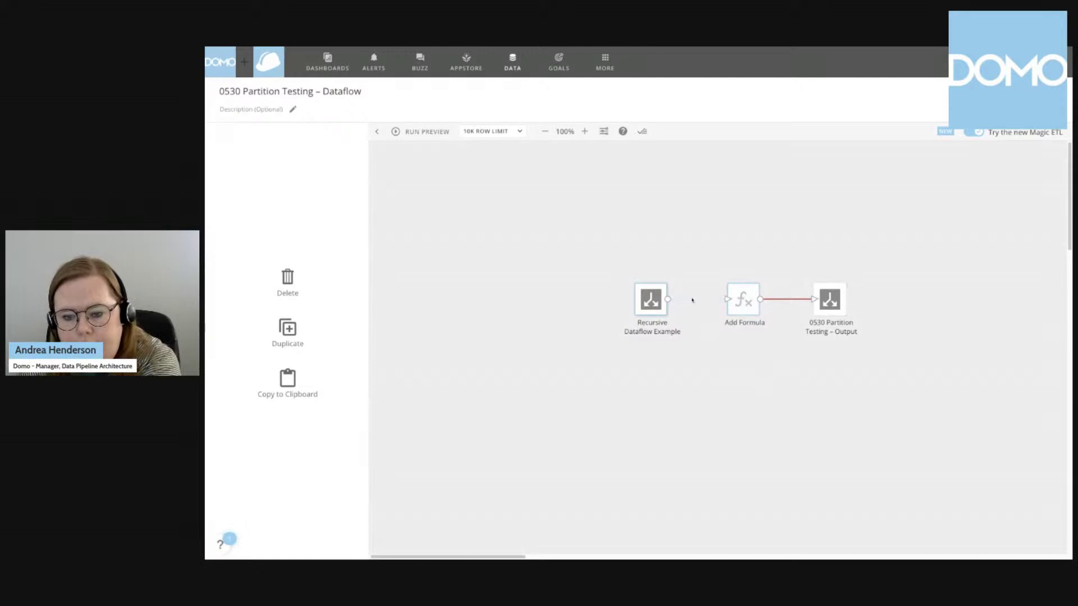
left_click(636, 286)
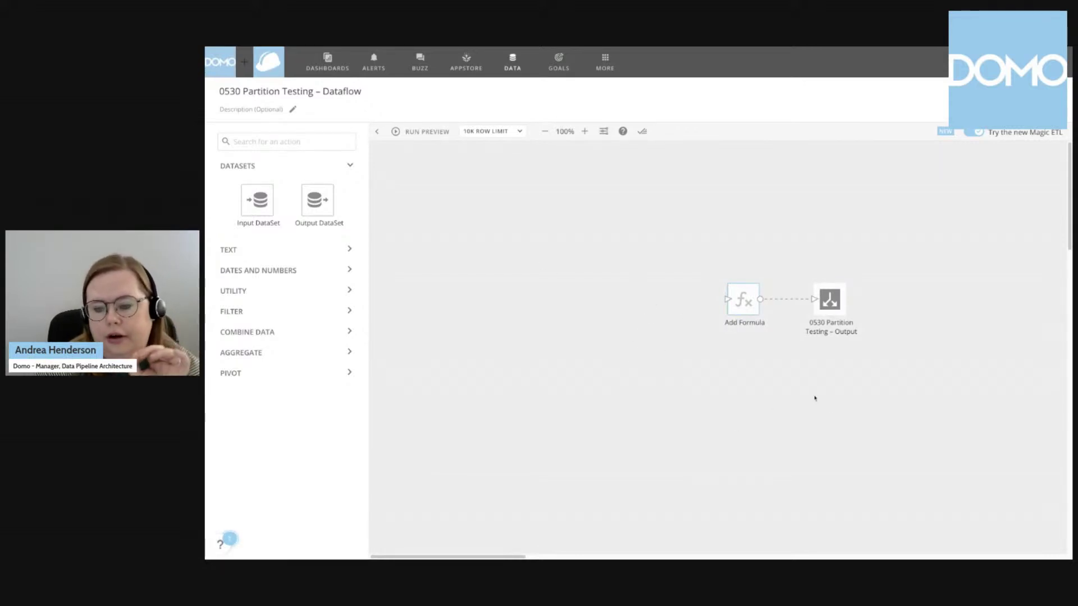
mouse_move(792, 243)
left_mouse_down()
mouse_move(815, 308)
mouse_move(904, 378)
mouse_move(791, 246)
left_mouse_up()
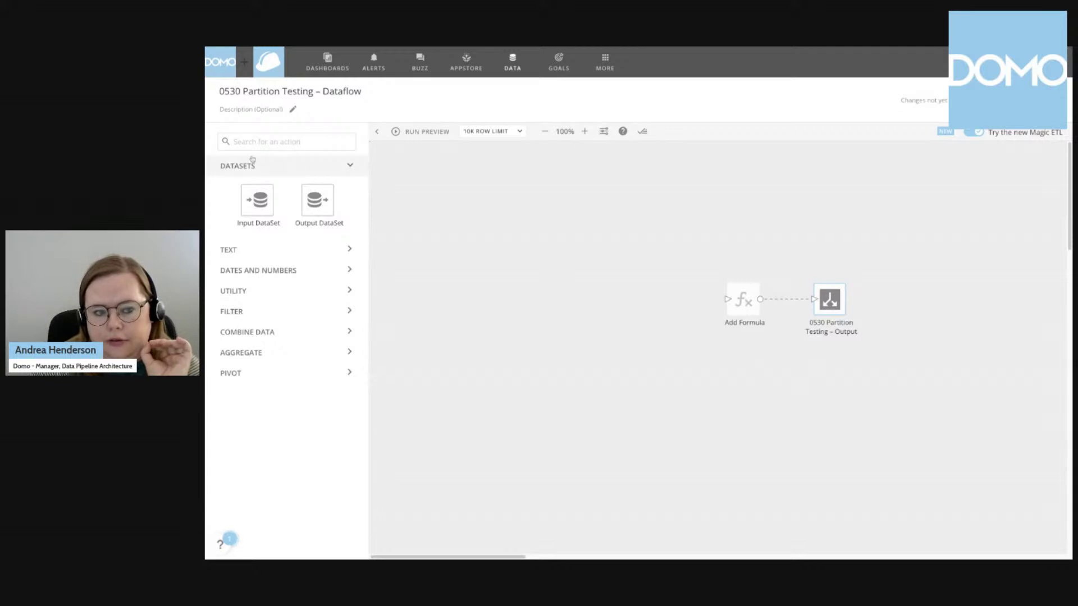
- Add an Input DataSet tile using NOAA Forecast | Draper UT, connect it to Add Formula, and place it in line with that tile
left_click_drag(251, 202, 600, 300)
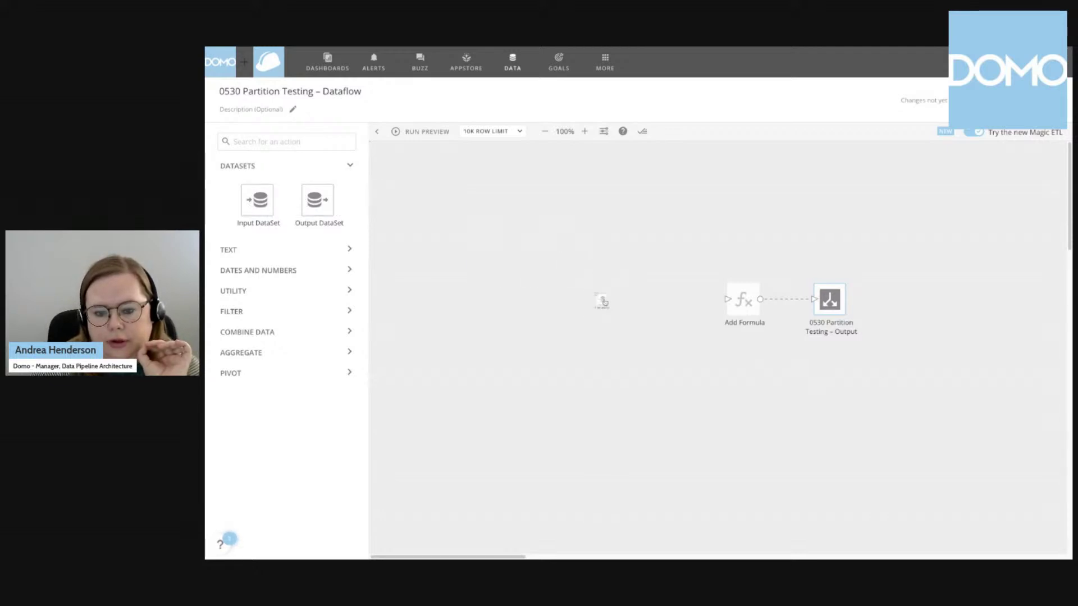
left_click(412, 395)
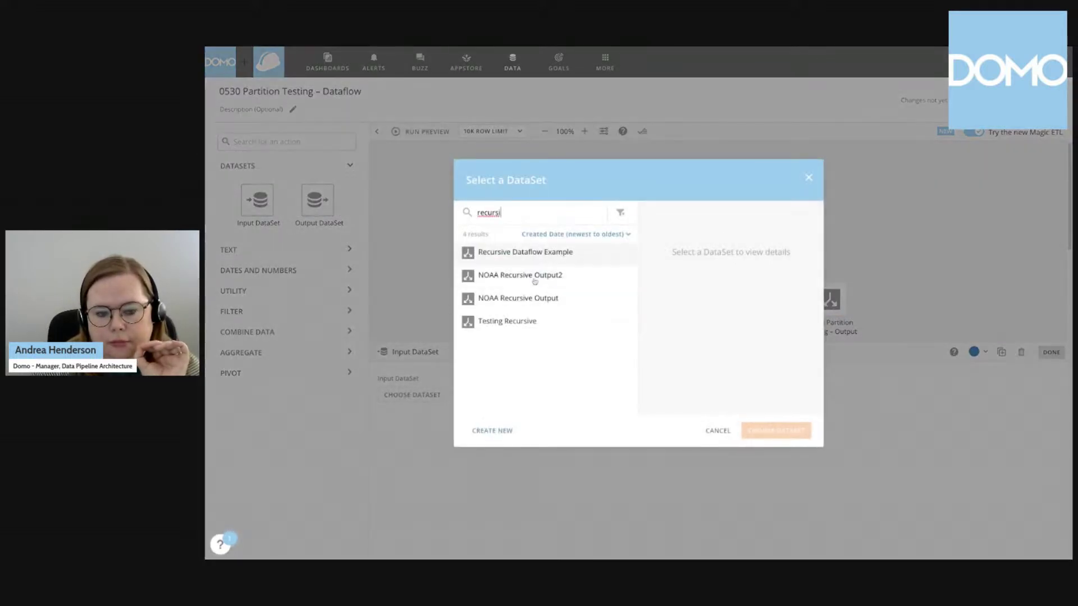
double_click(506, 209)
type("noa")
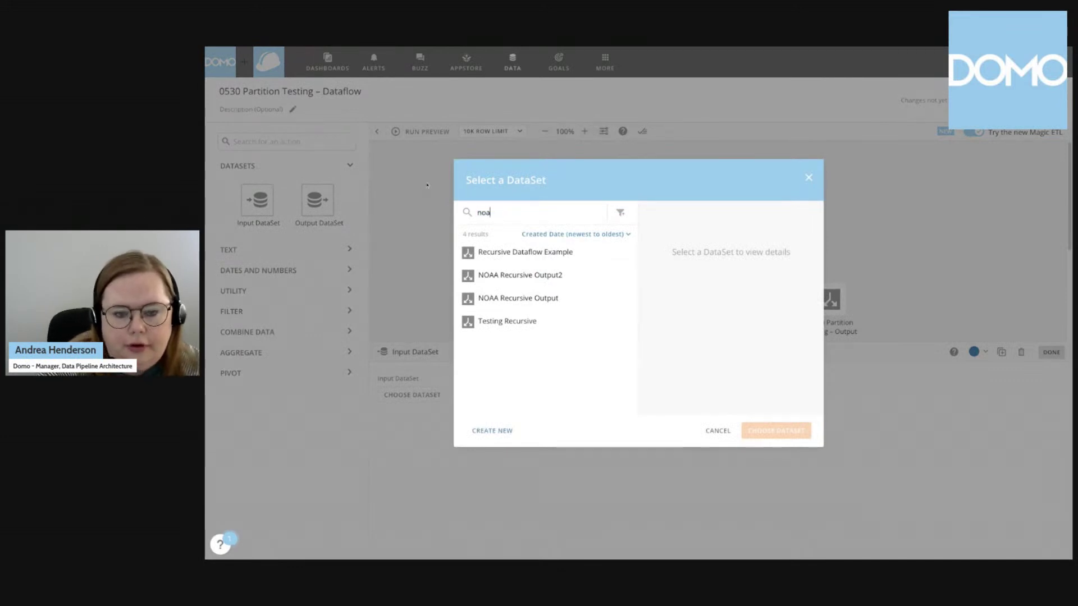
scroll(557, 357, "down", 2)
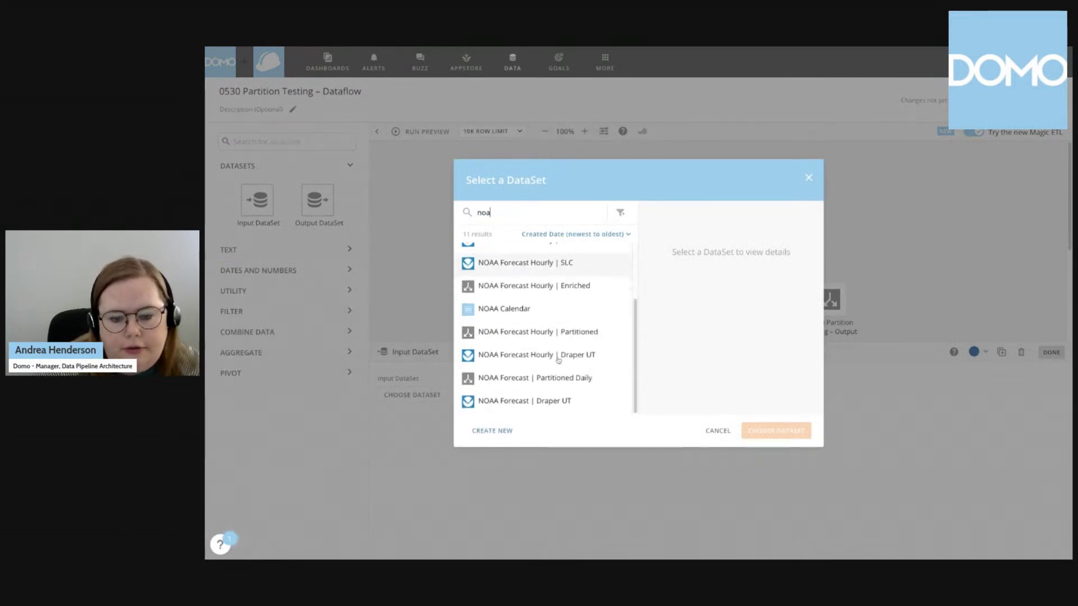
left_click(580, 403)
left_click(788, 437)
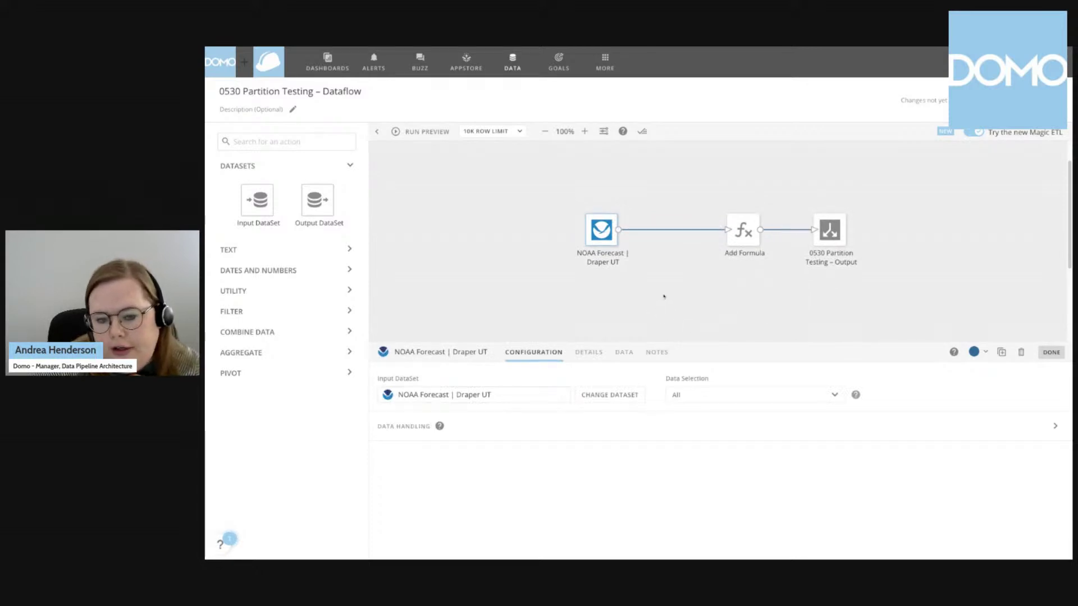
left_click_drag(599, 244, 613, 244)
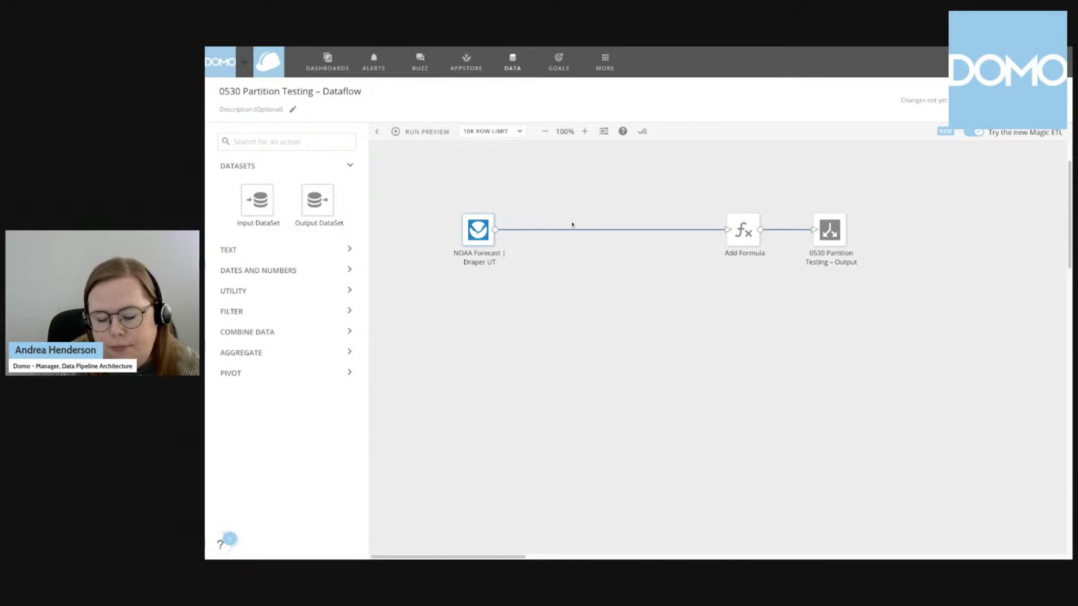
left_click_drag(475, 238, 583, 238)
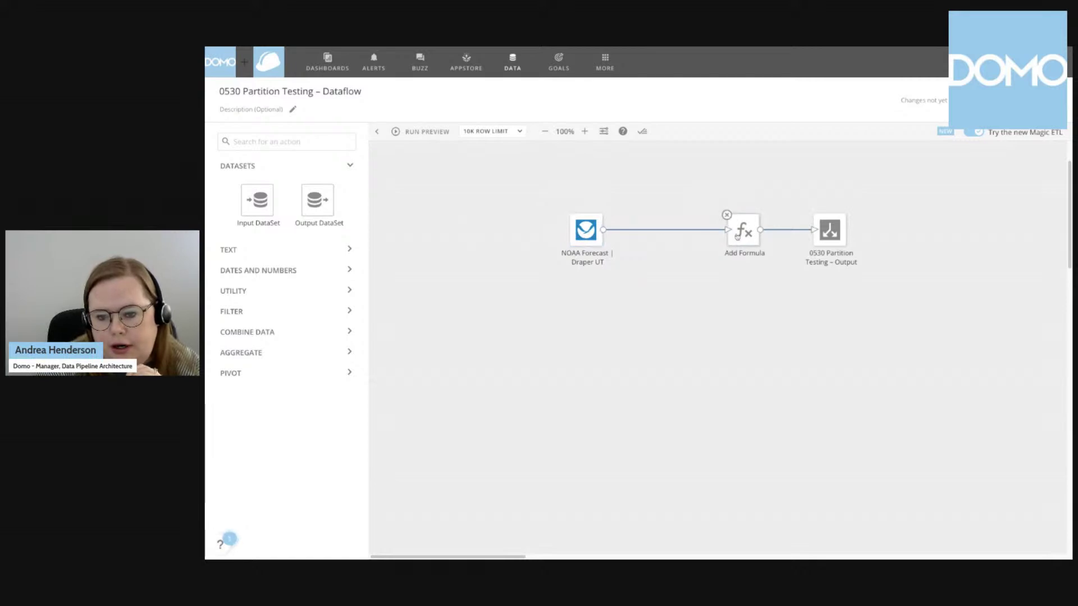
- Review the output tile's Partition update settings, and save and run the dataflow with the NOAA Forecast input
left_click(830, 234)
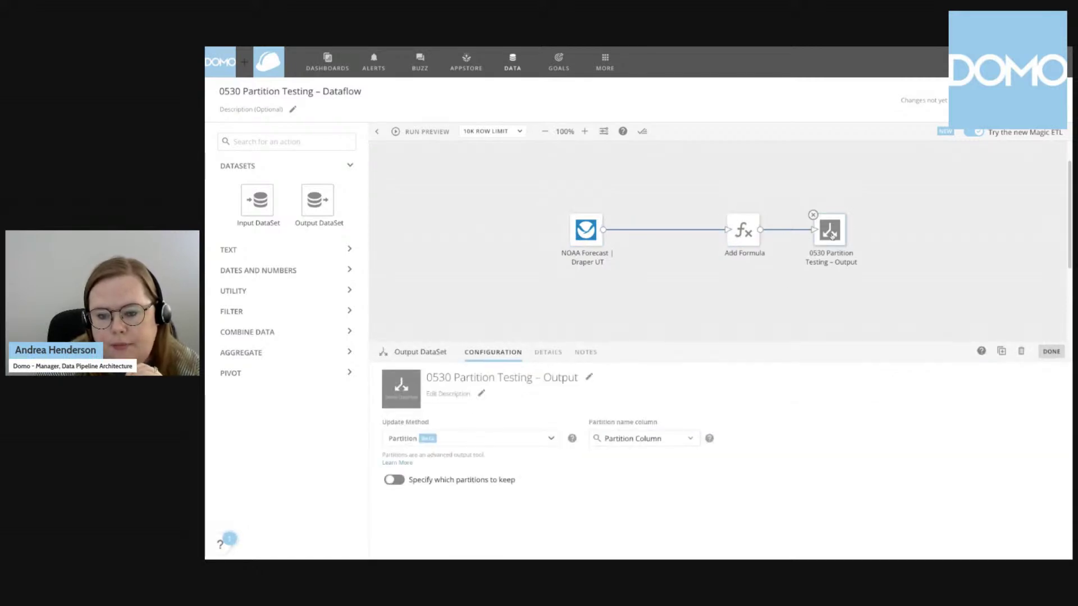
left_click(762, 308)
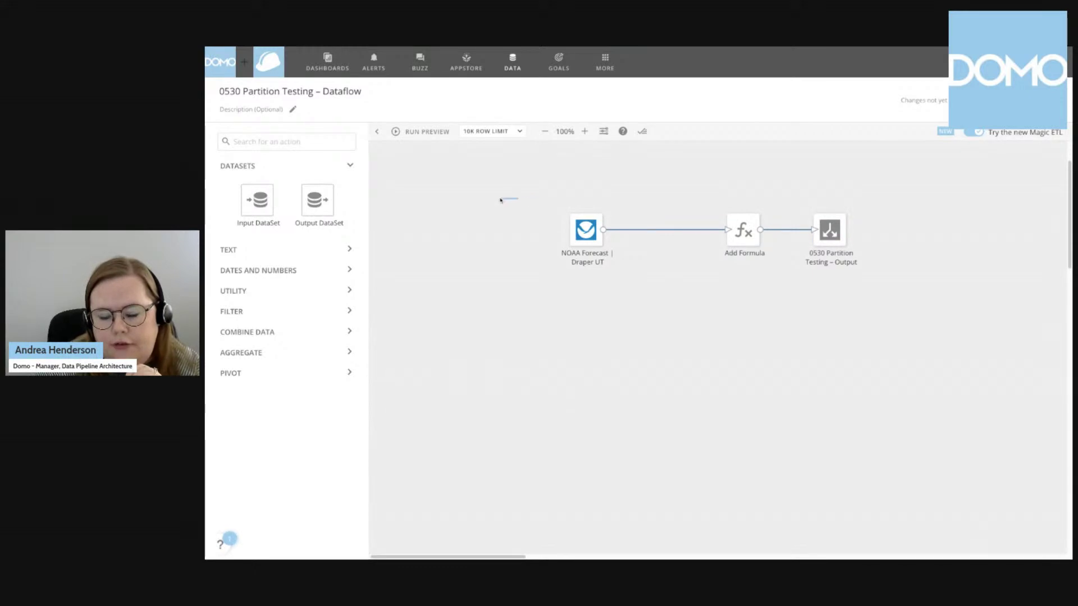
left_click_drag(500, 200, 921, 344)
left_click(803, 338)
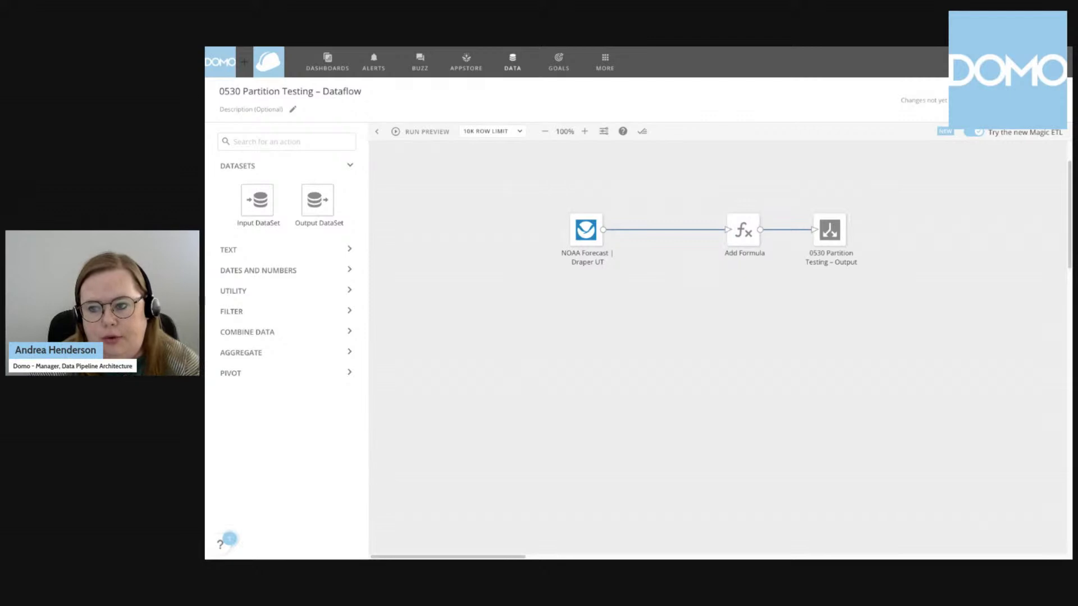
left_click(1017, 101)
left_click(886, 421)
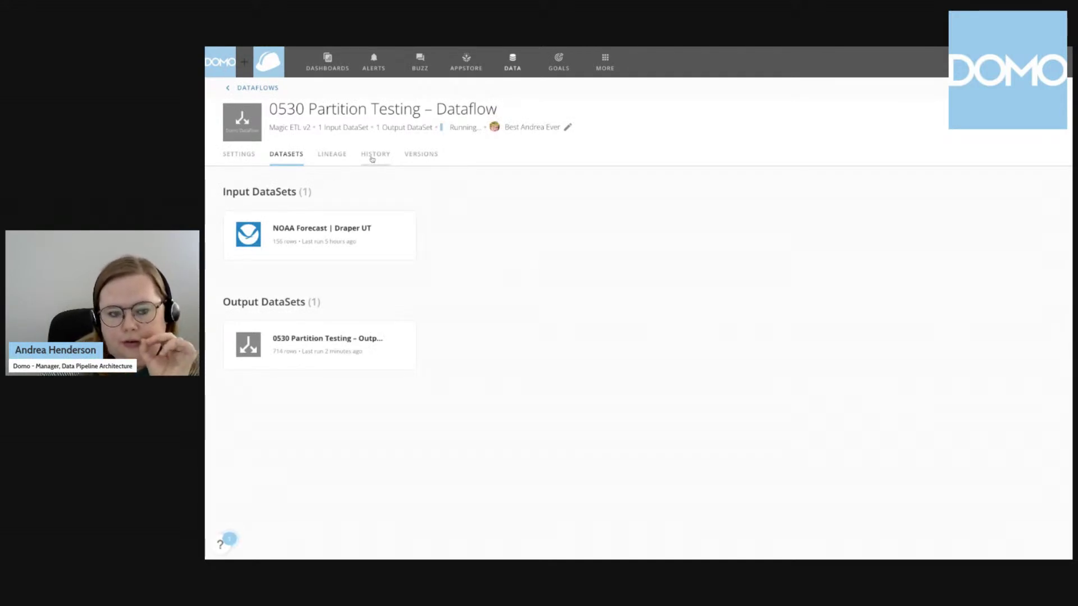
- Check the newest run's input and output rows in the history and the row count on the output dataset's overview
left_click(375, 154)
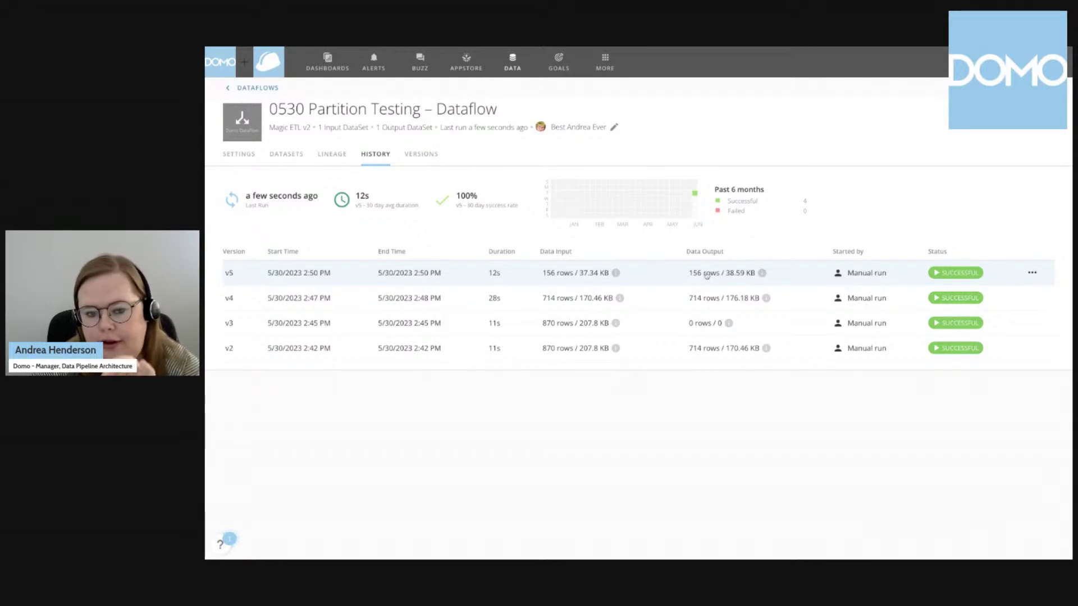
left_click(293, 155)
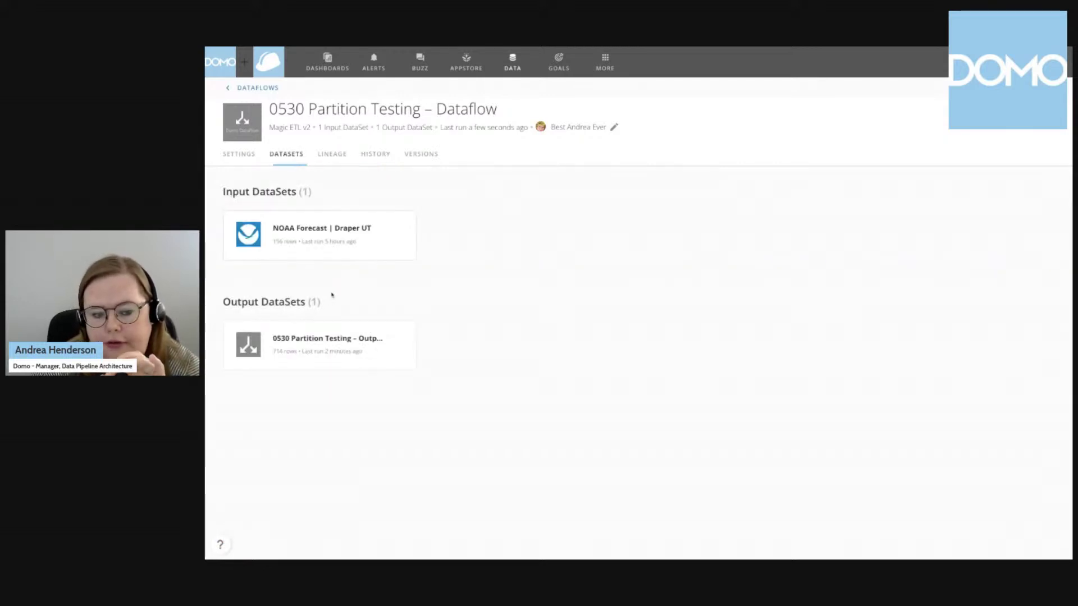
left_click(324, 348)
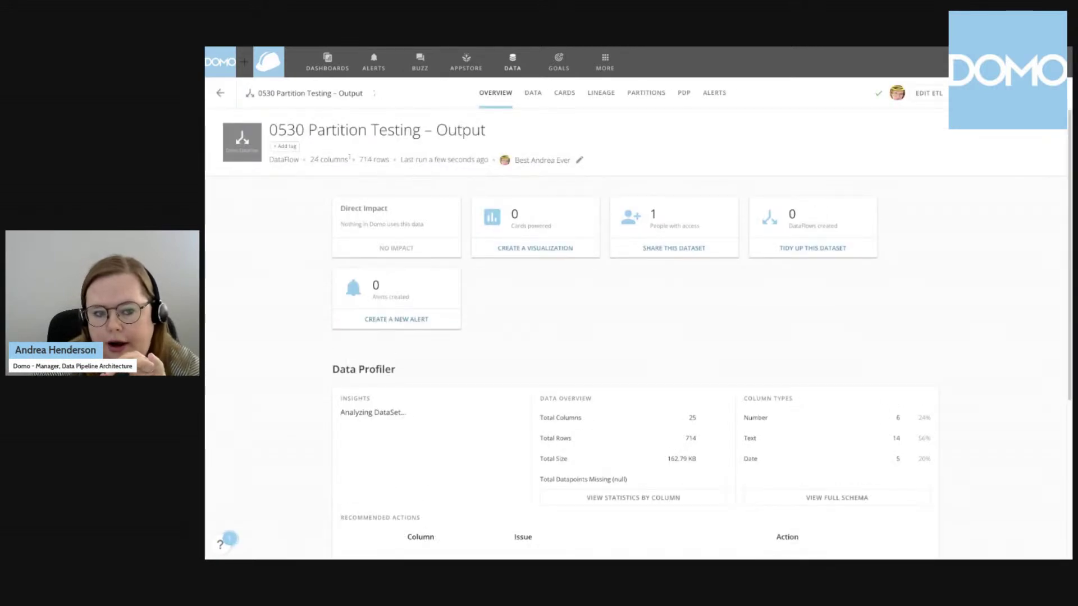
triple_click(357, 162)
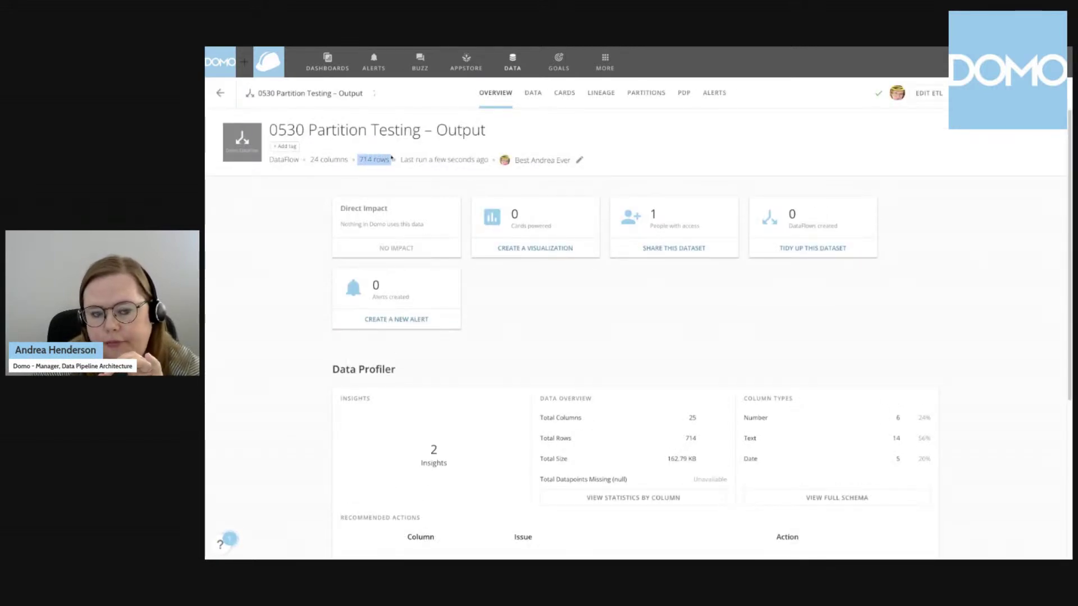